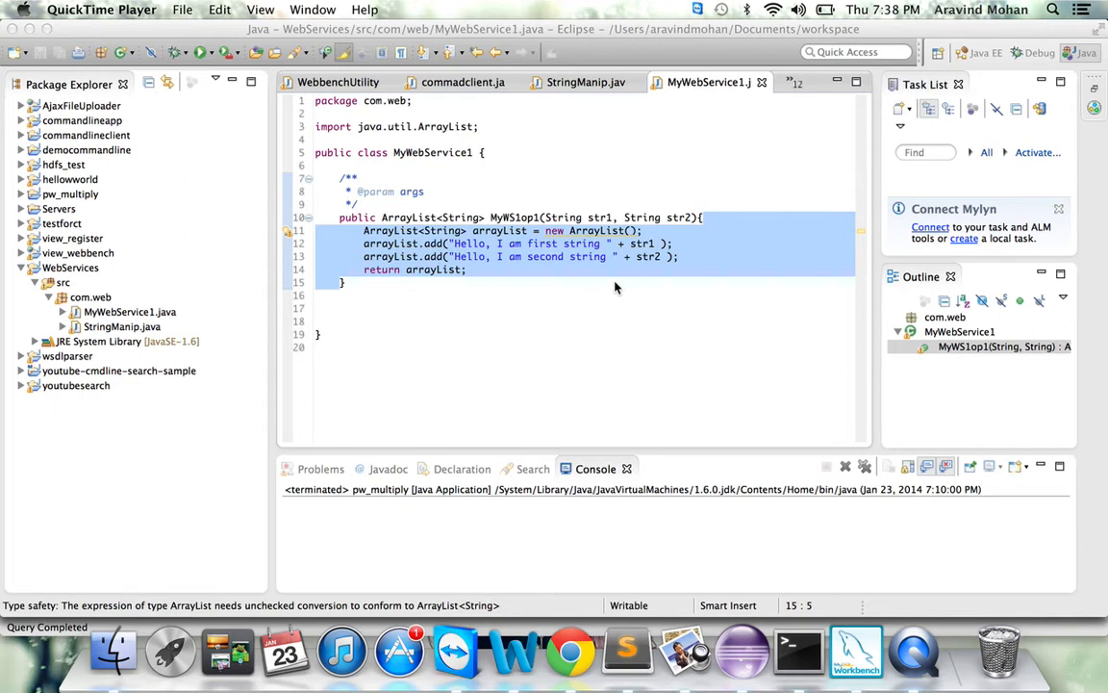
Create a new Java project named pw_addition with the default location and the JavaSE-1.6 execution environment
{"action": "left_click", "coordinate": [565, 258]}
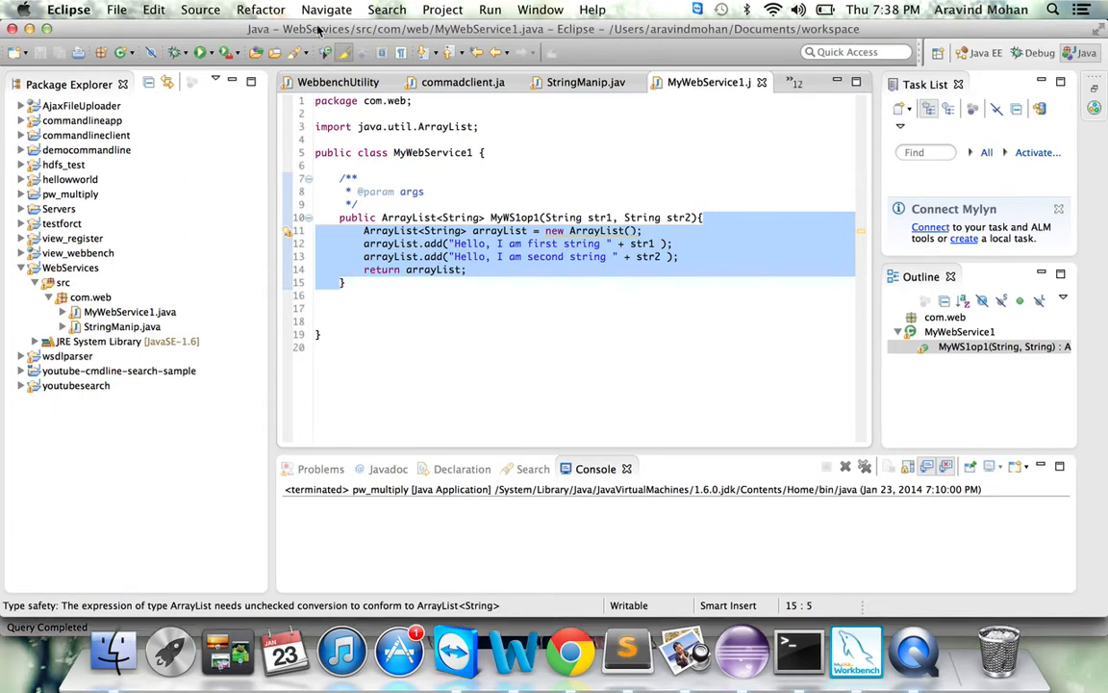
{"action": "left_click", "coordinate": [118, 9]}
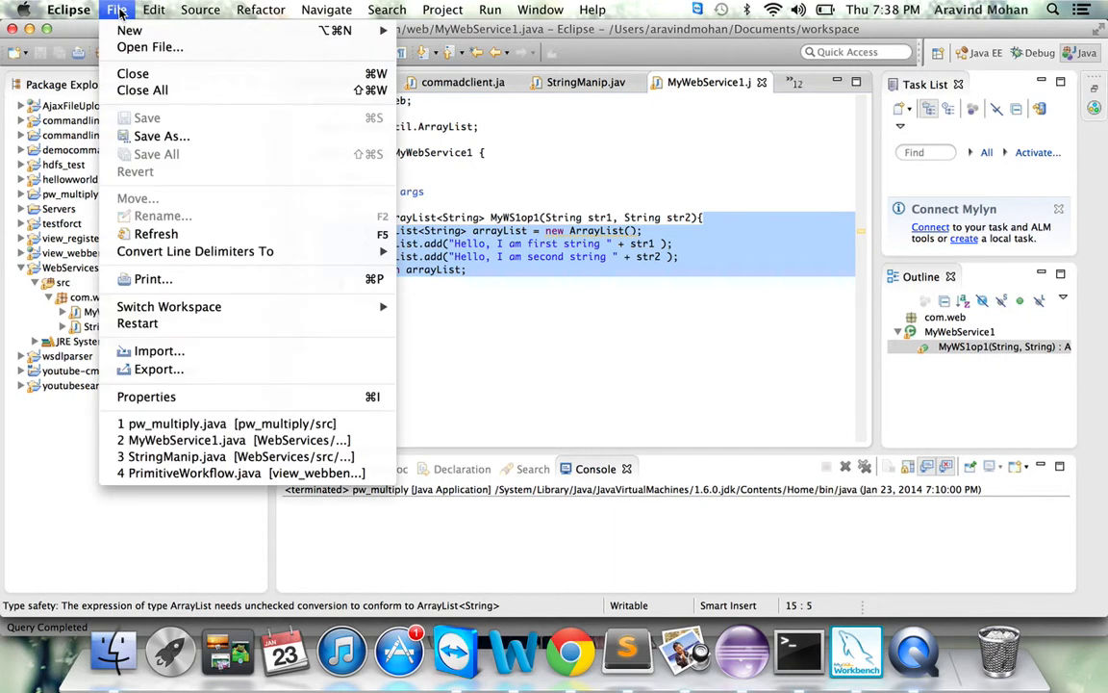
{"action": "mouse_move", "coordinate": [129, 33]}
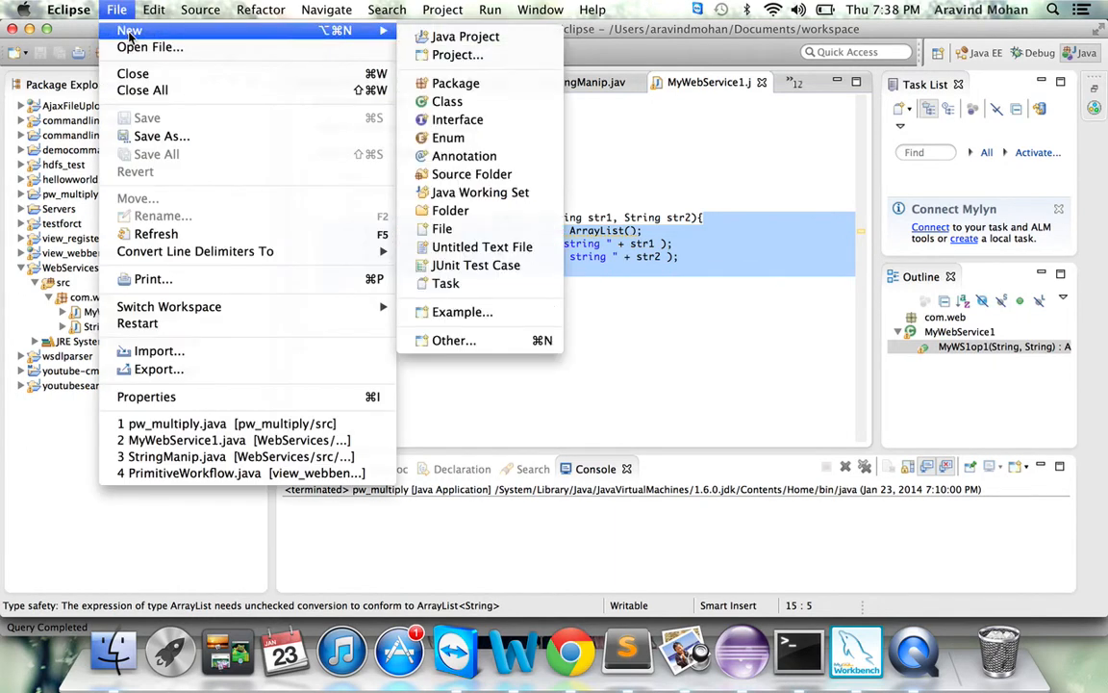
{"action": "left_click", "coordinate": [453, 37]}
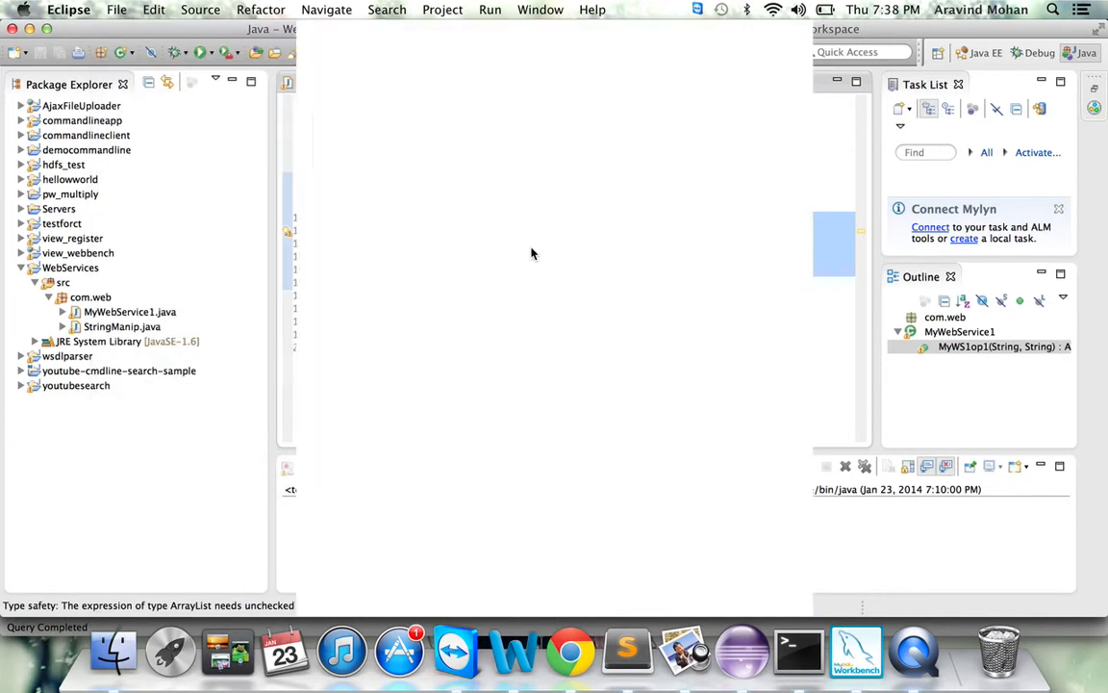
{"action": "type", "text": "pw"}
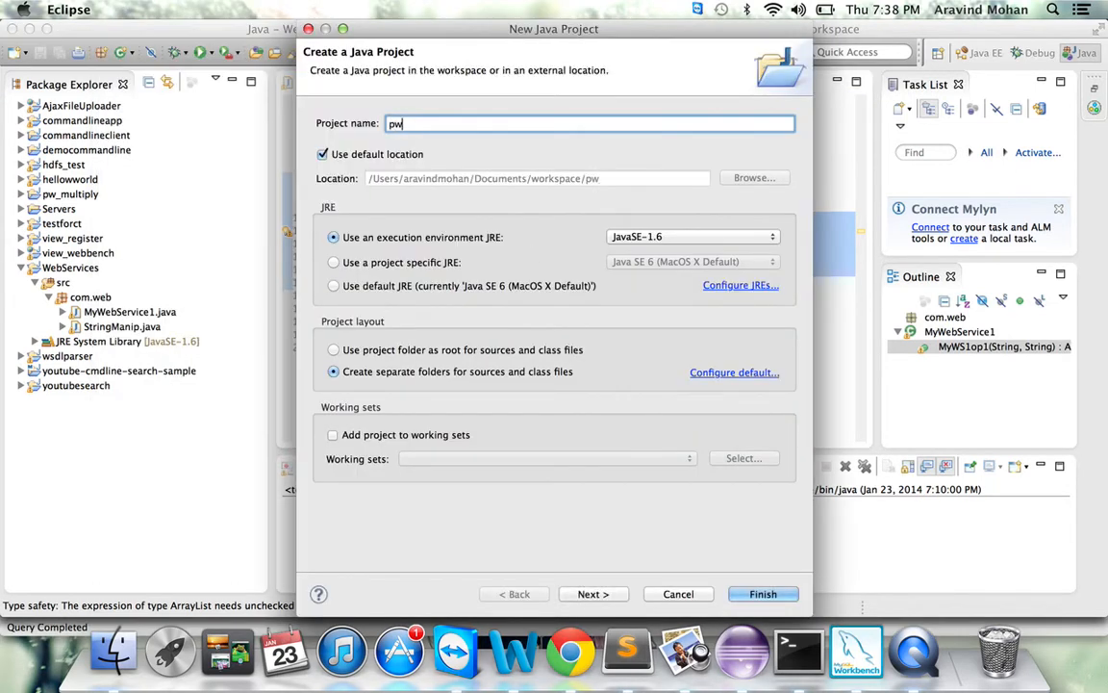
{"action": "type", "text": "_additio"}
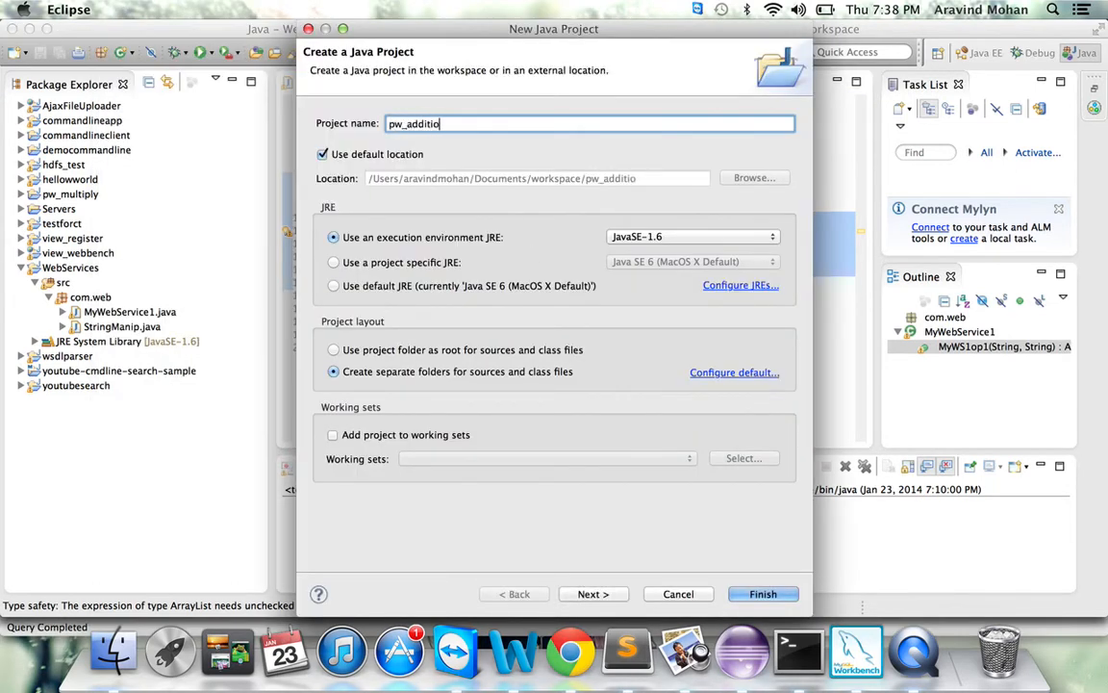
{"action": "type", "text": "n"}
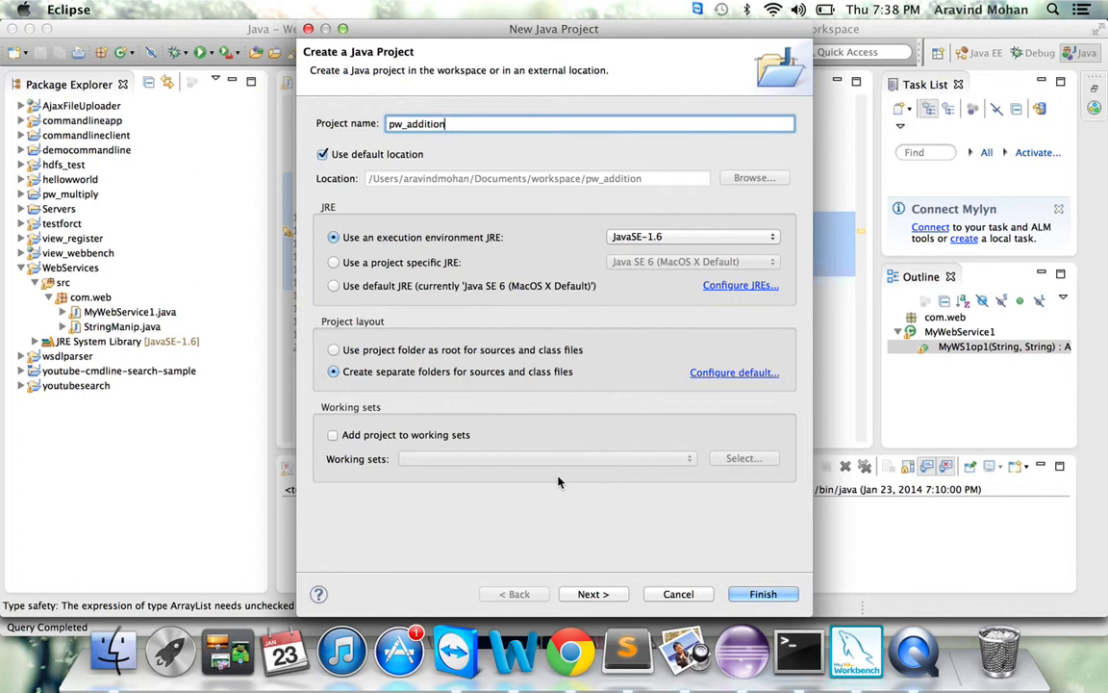
{"action": "left_click", "coordinate": [592, 596]}
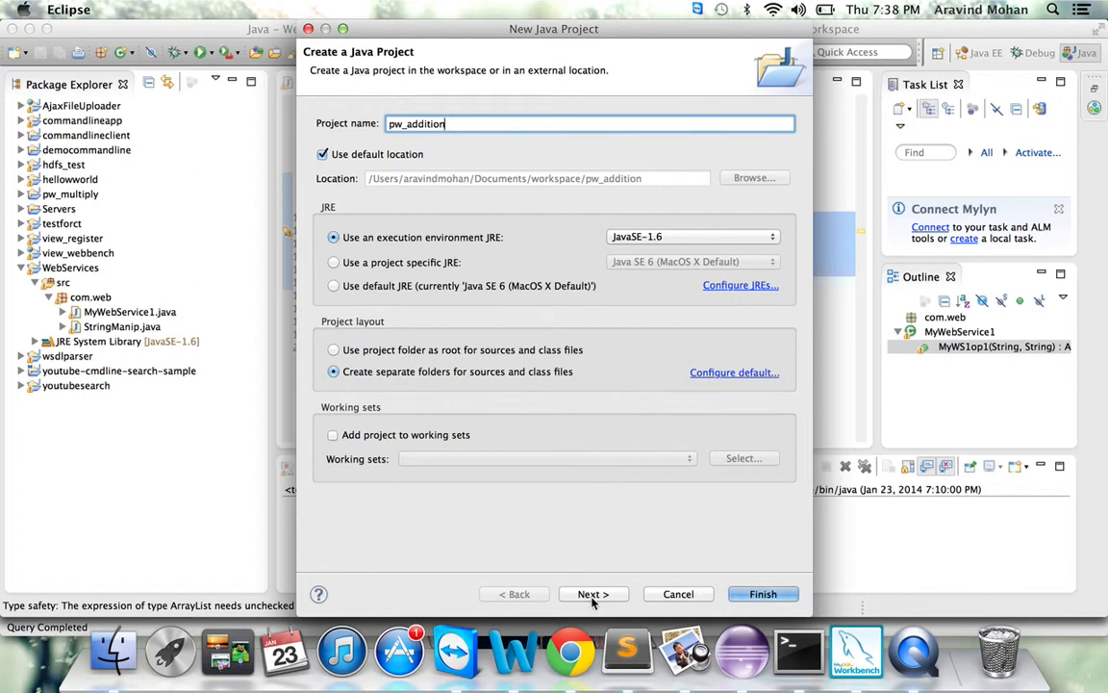
{"action": "left_click", "coordinate": [591, 595]}
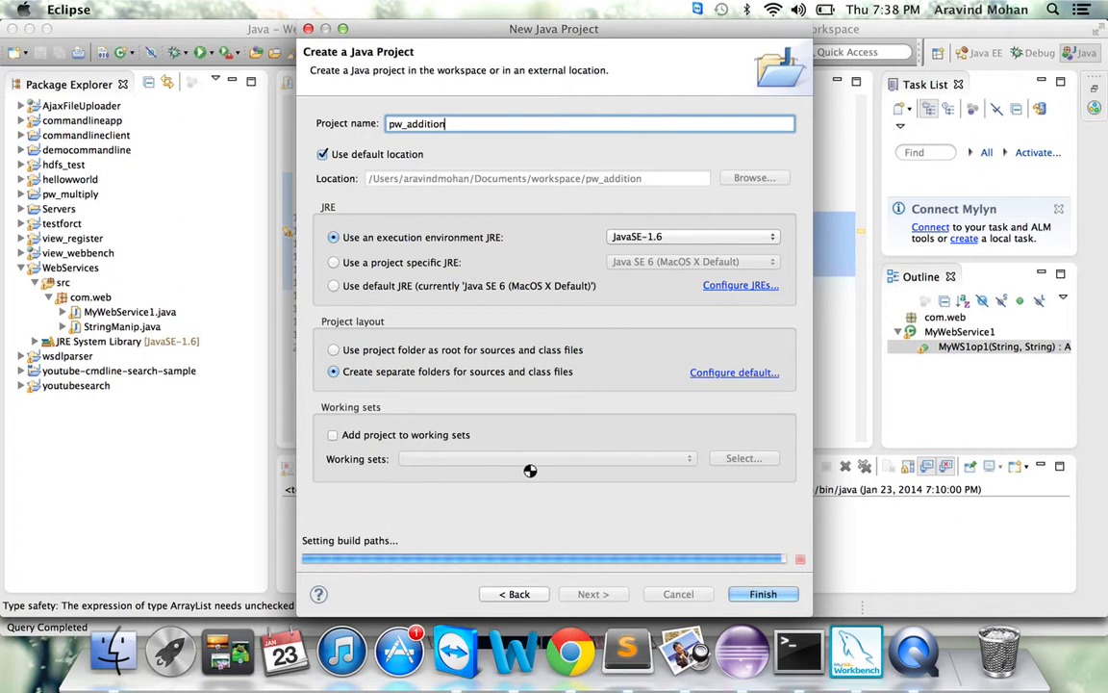
{"action": "left_click", "coordinate": [758, 595]}
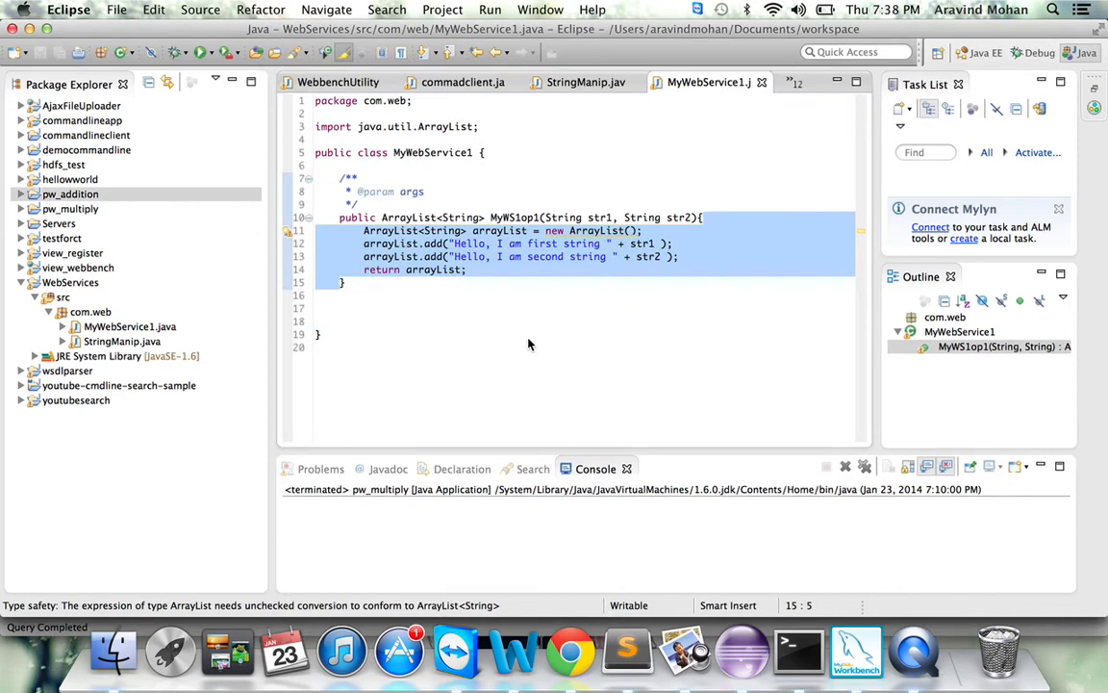
Create a public class named pw_Addition with a main method stub in the src folder of the pw_addition project
{"action": "left_click", "coordinate": [20, 194]}
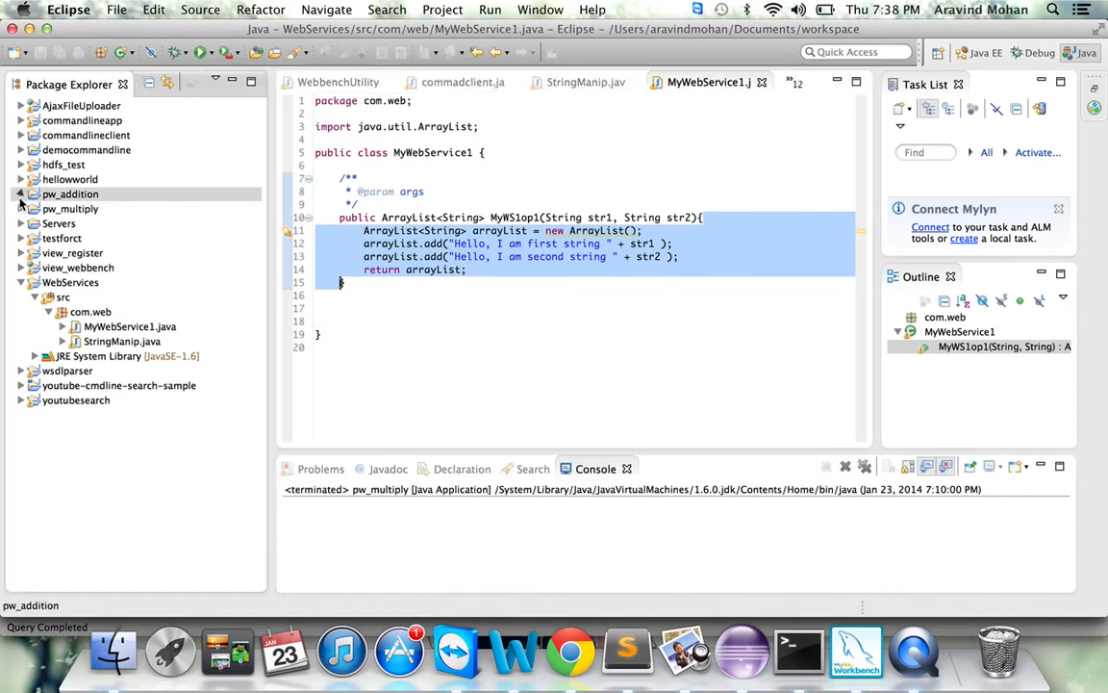
{"action": "left_click", "coordinate": [62, 209]}
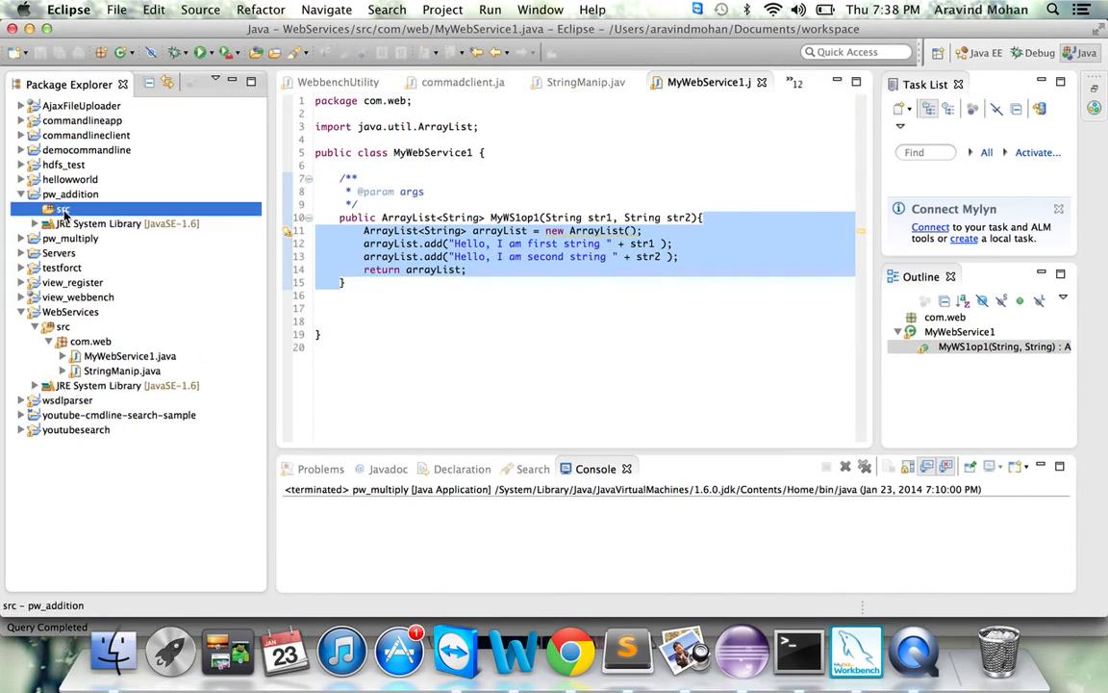
{"action": "right_click", "coordinate": [65, 216]}
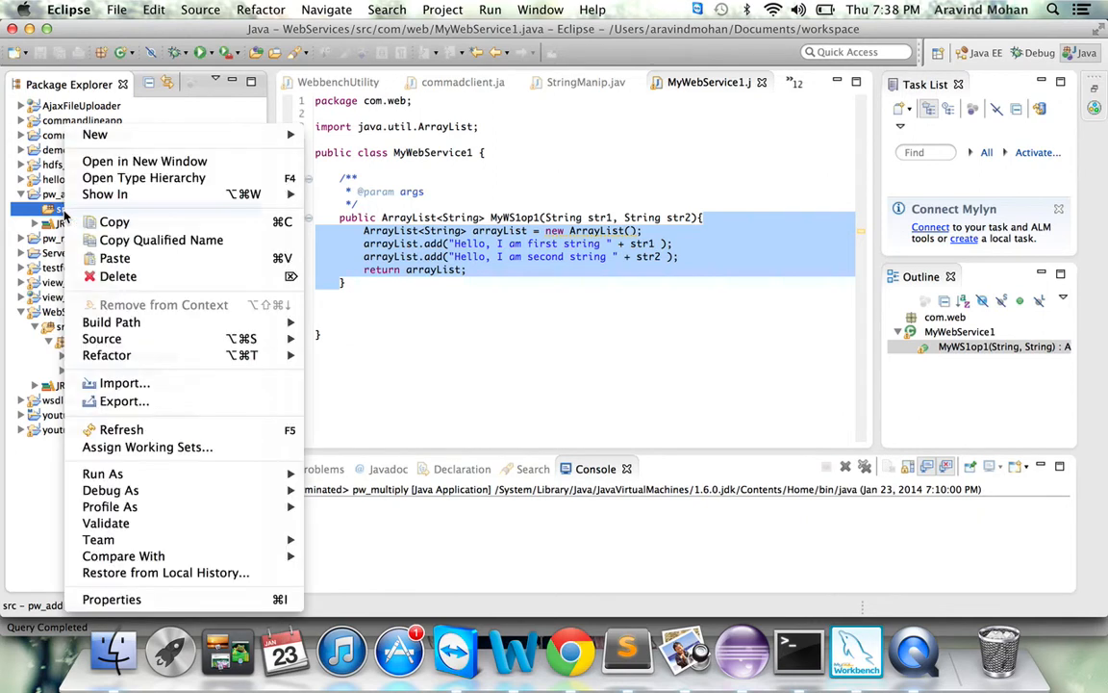
{"action": "mouse_move", "coordinate": [144, 134]}
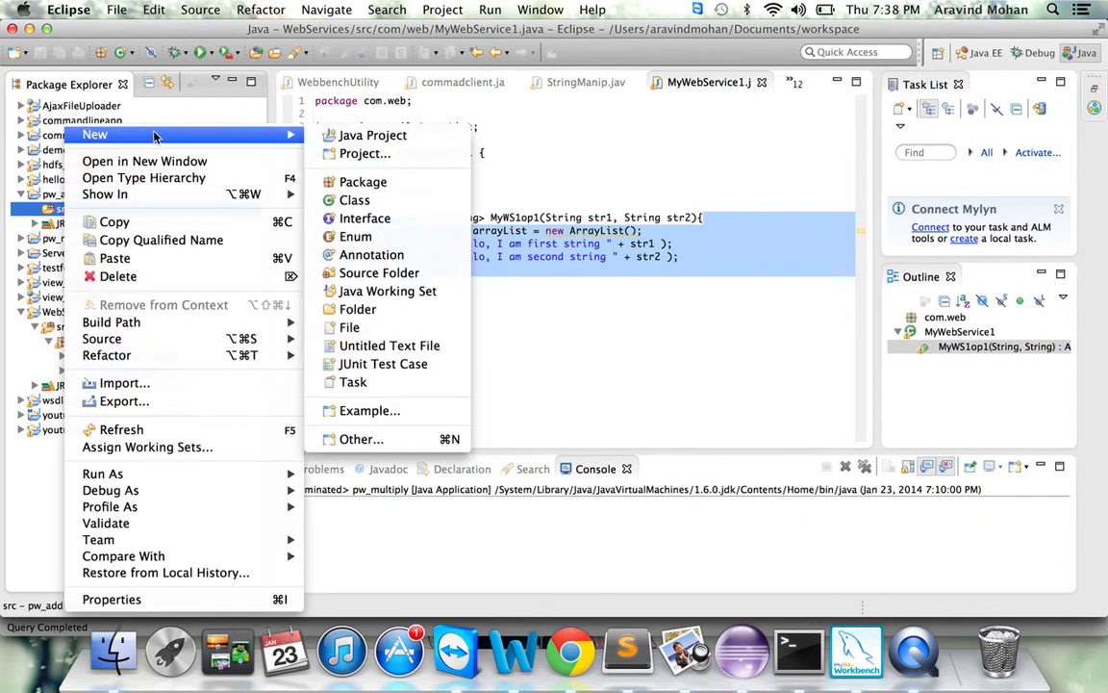
{"action": "left_click", "coordinate": [382, 202]}
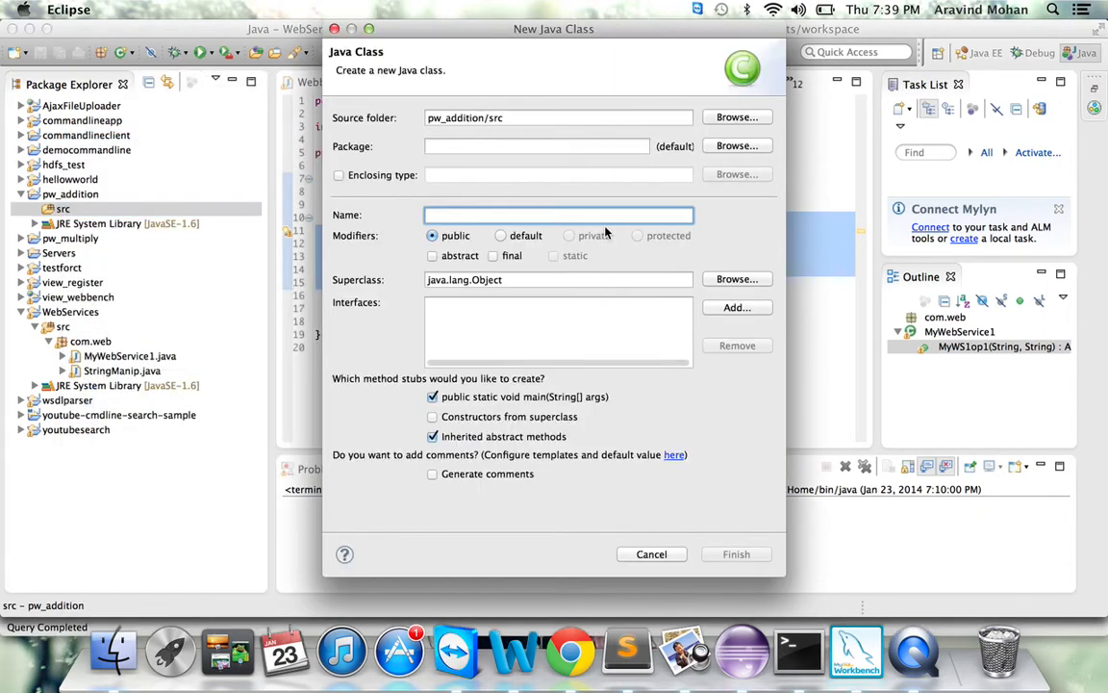
{"action": "type", "text": "pw_"}
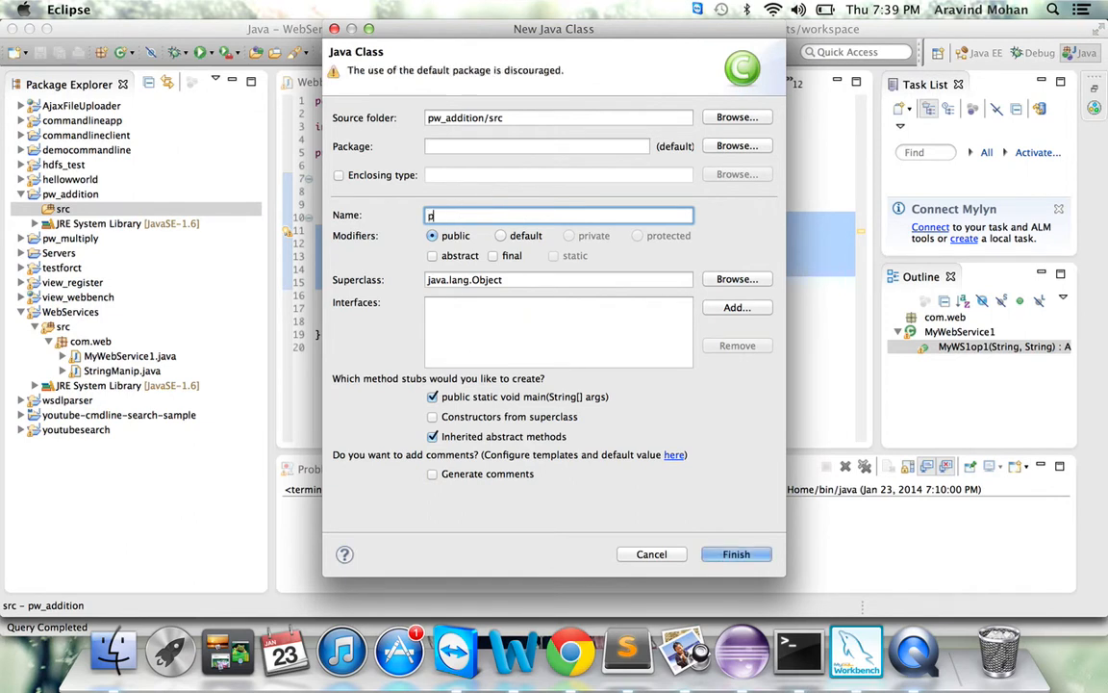
{"action": "type", "text": "Addition"}
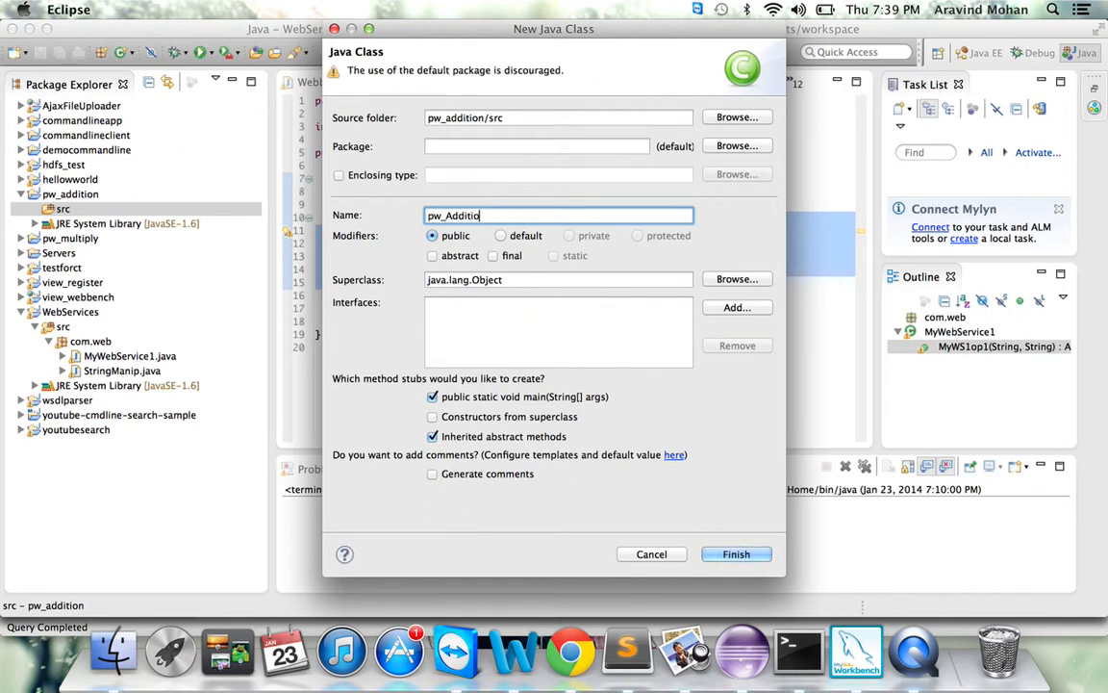
{"action": "left_click", "coordinate": [736, 554]}
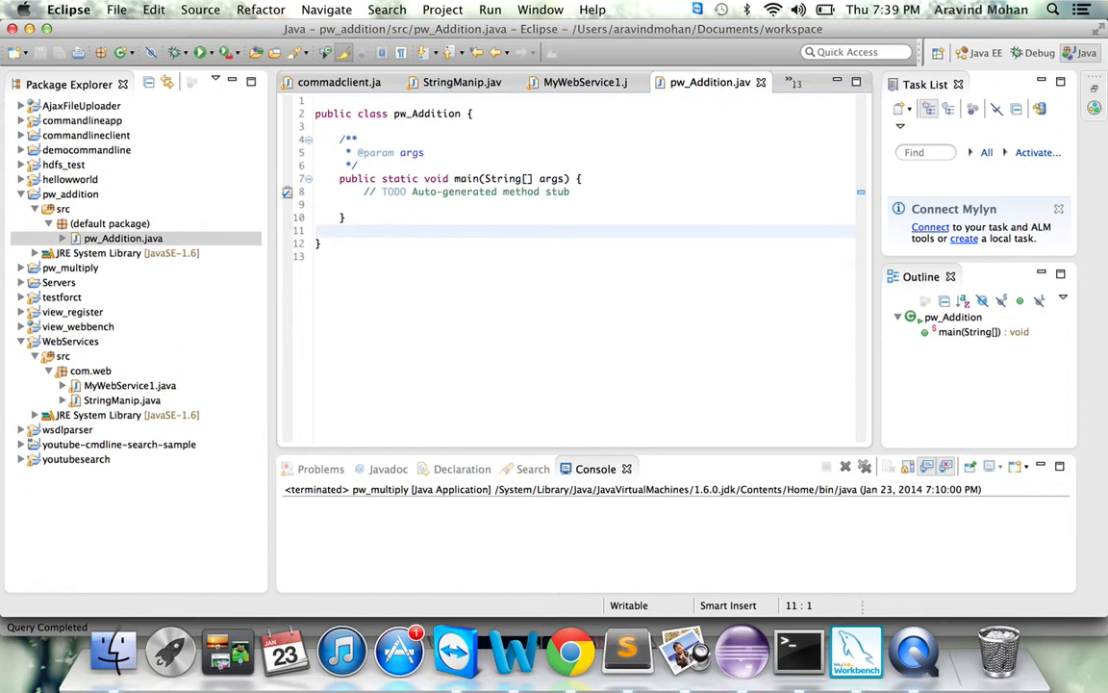
Replace the pw_Addition code with a static Add(int x, int y) method and a main that parses args[0] and args[1], calls Add and prints the result
{"action": "key", "text": "super+a"}
{"action": "key", "text": "BackSpace"}
{"action": "type", "text": "public class pw_Addition {  \t/** \t * @param args \t */ \tpublic static int Add(int x, int y){ \t\tint output = x + y; \t\treturn output; \t} \tpublic static void main(String[] args) { \t\t// TODO Auto-generated method stub \t\tint arg1 = Integer.parseInt(args[0]); \t\tint arg2 = Integer.parseInt(args[1]); \t\tint result = Add(arg1, arg2); \t\tSystem.out.println(result); \t}  }"}
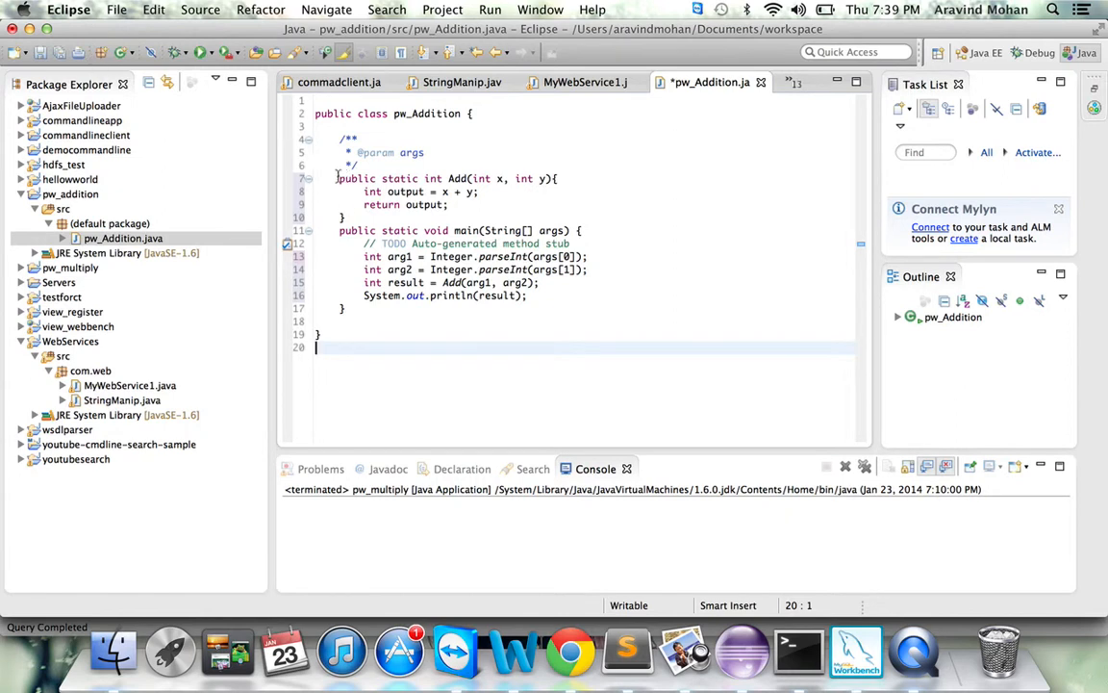
Examine the Add method, the argument parsing lines, the Add call and the result output in pw_Addition.java
{"action": "left_click_drag", "start_coordinate": [334, 179], "coordinate": [373, 223]}
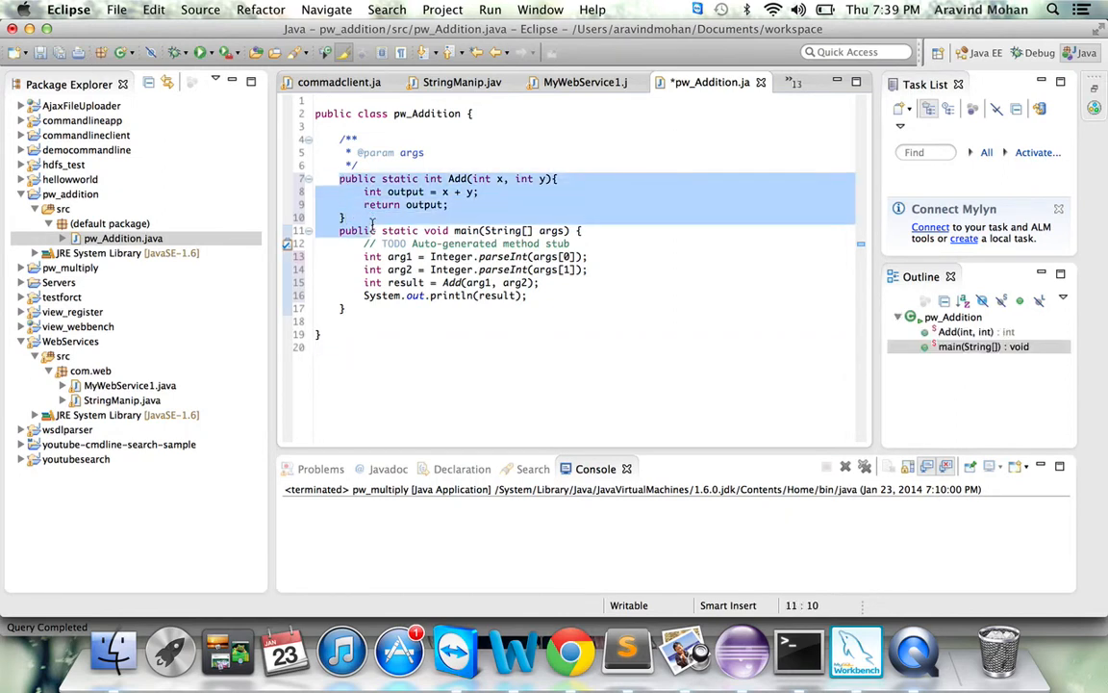
{"action": "left_click", "coordinate": [421, 217]}
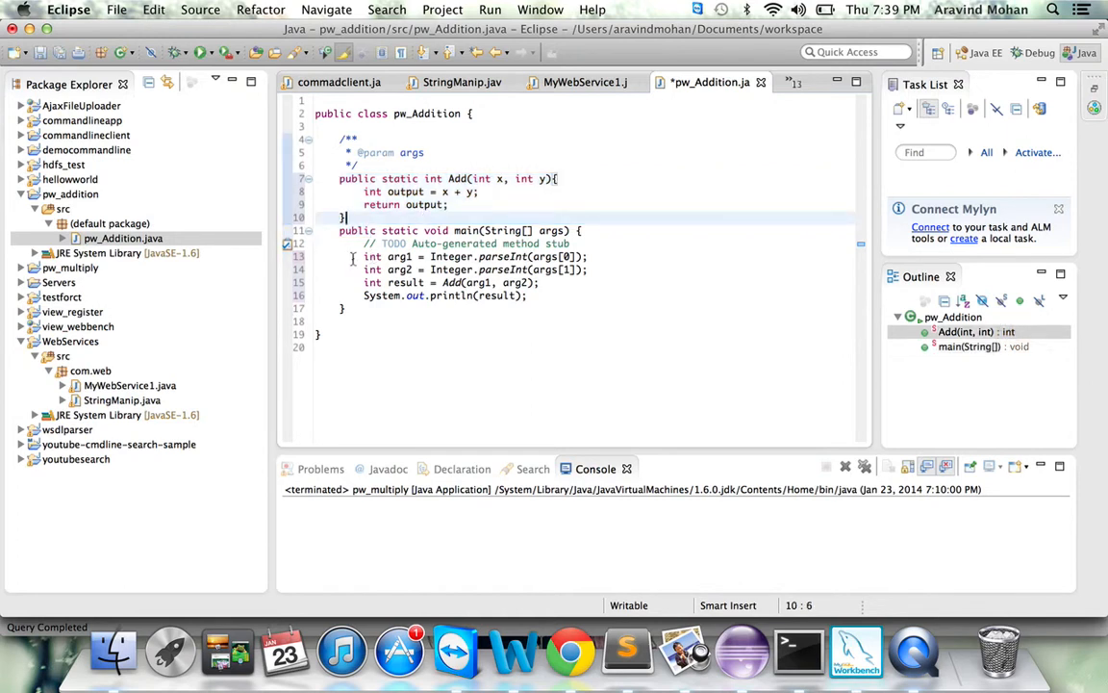
{"action": "left_click_drag", "start_coordinate": [353, 257], "coordinate": [590, 270]}
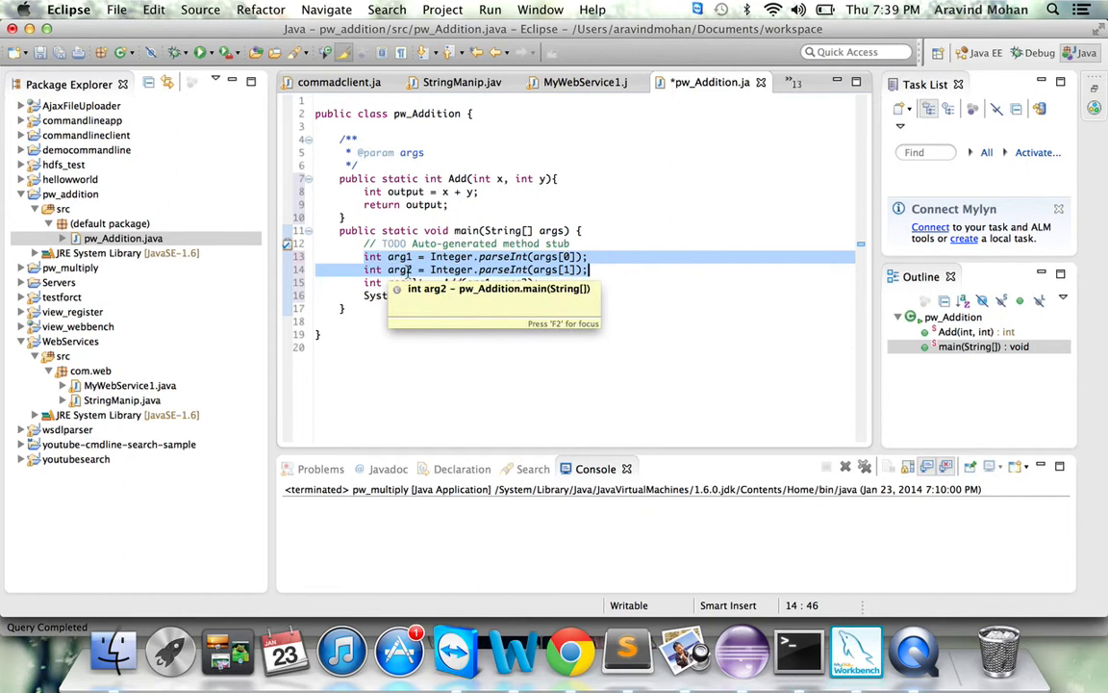
{"action": "left_click", "coordinate": [452, 235]}
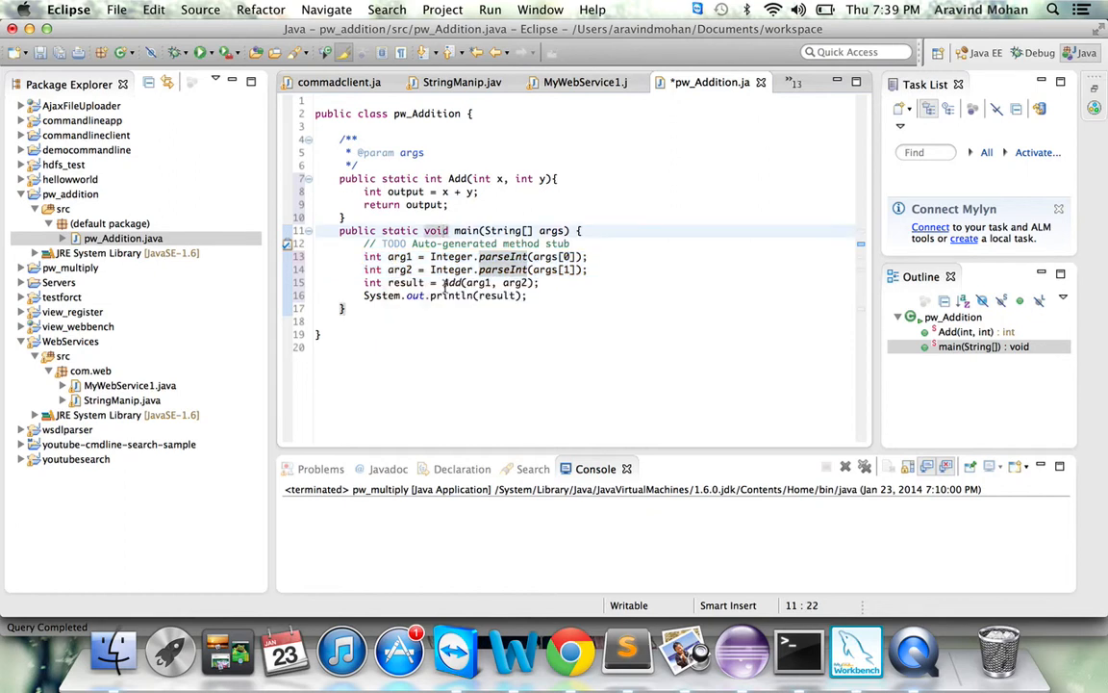
{"action": "left_click", "coordinate": [462, 282]}
{"action": "left_click", "coordinate": [474, 330]}
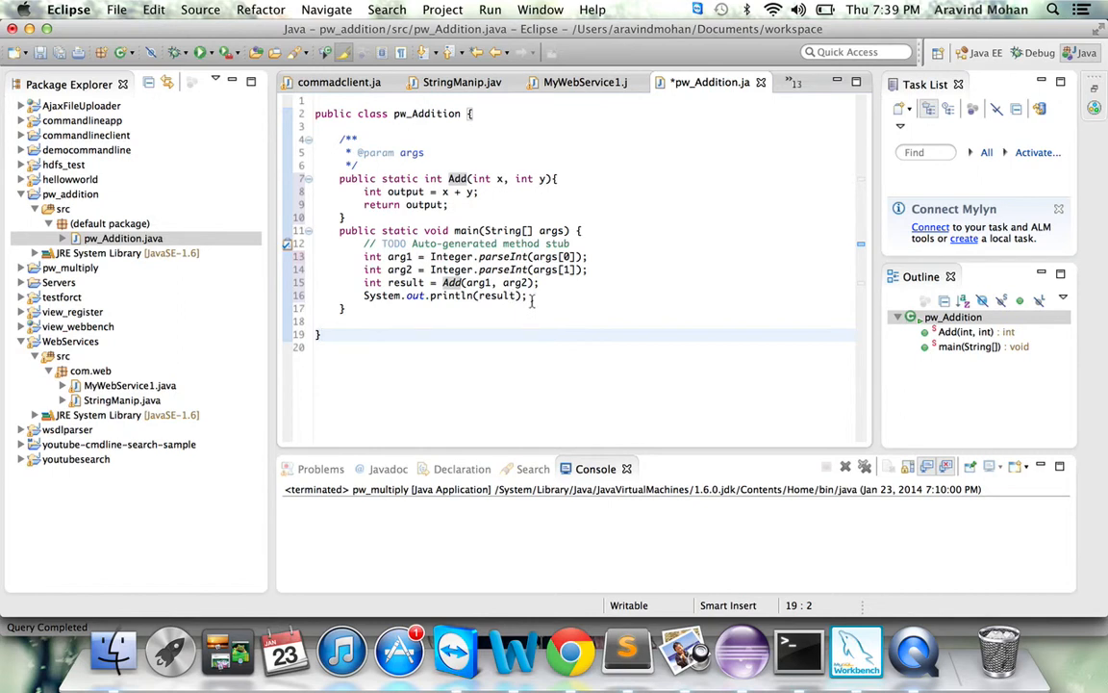
{"action": "left_click", "coordinate": [494, 298]}
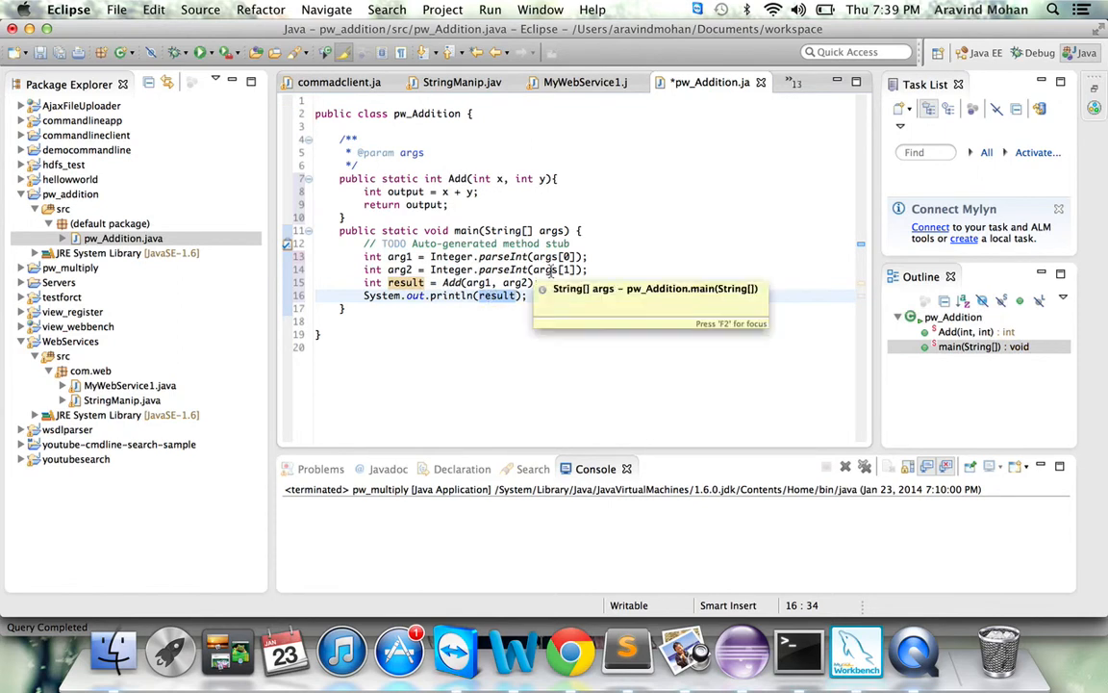
{"action": "left_click", "coordinate": [503, 270]}
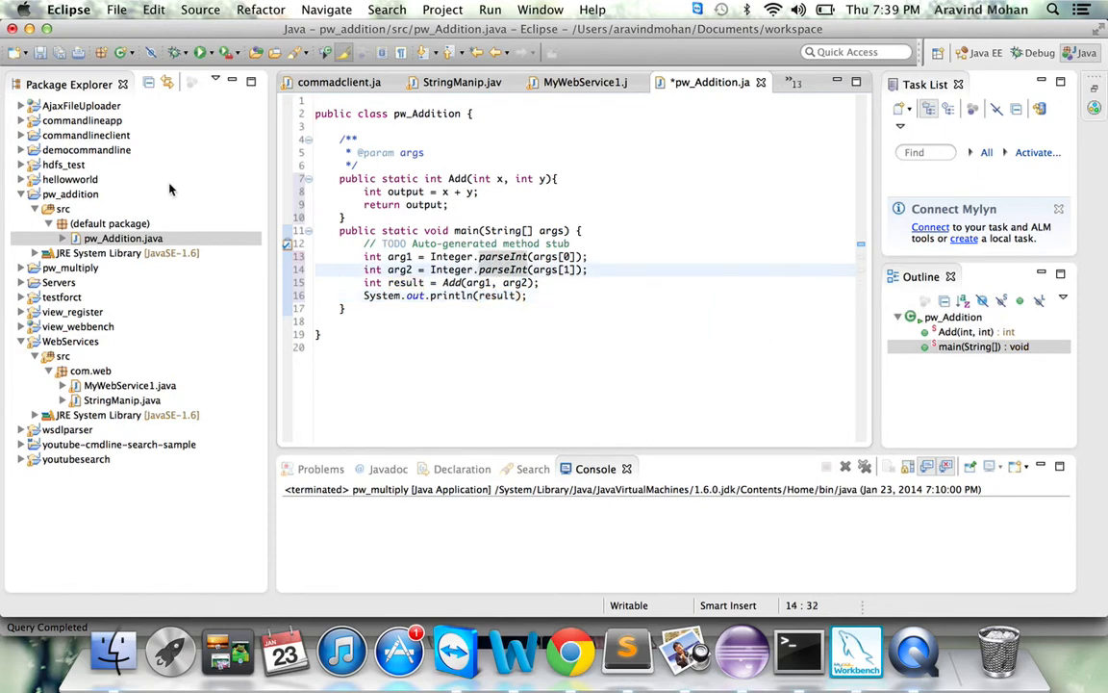
Run the pw_addition project as a Java application, saving pw_Addition.java before launch
{"action": "left_click", "coordinate": [71, 195]}
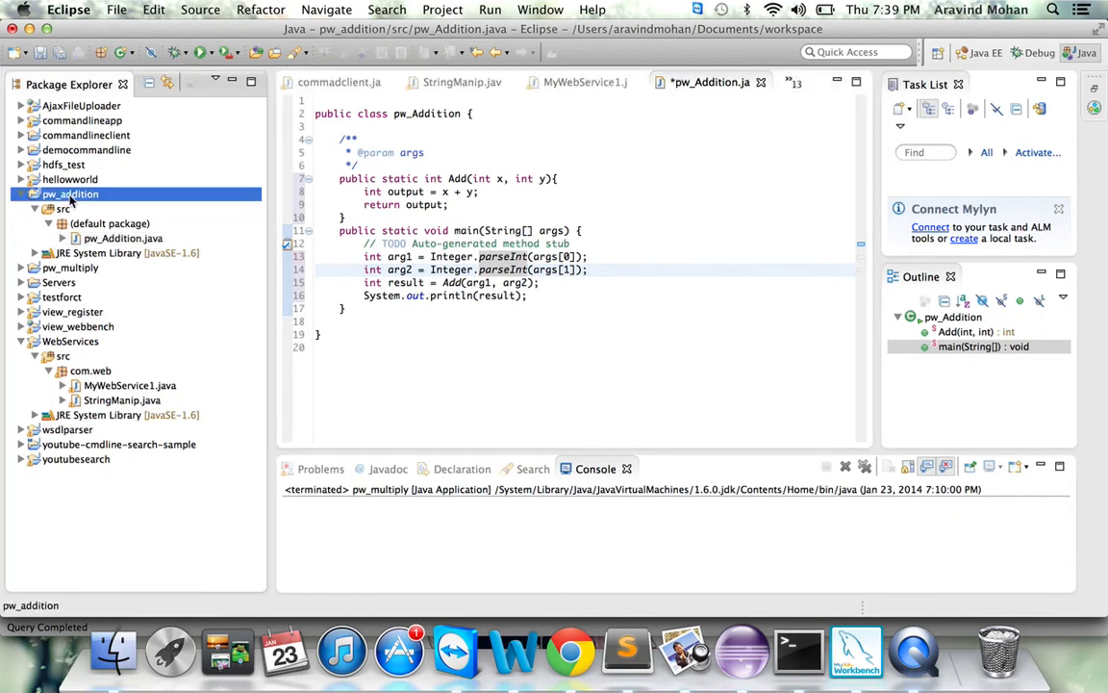
{"action": "right_click", "coordinate": [71, 197]}
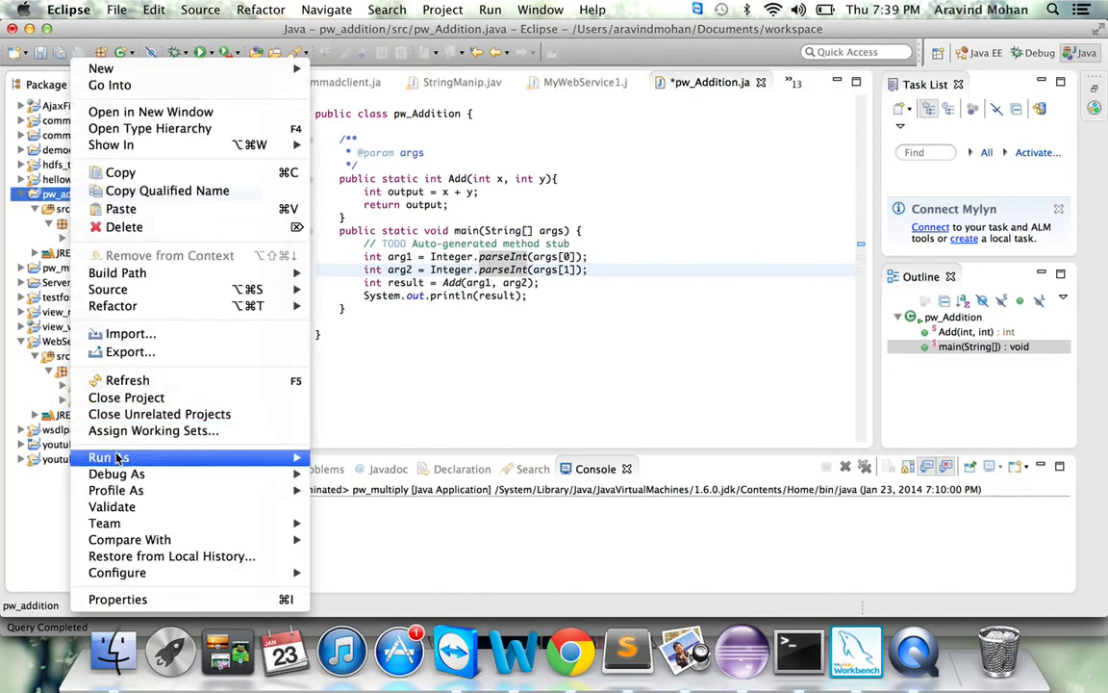
{"action": "mouse_move", "coordinate": [306, 461]}
{"action": "left_click", "coordinate": [398, 476]}
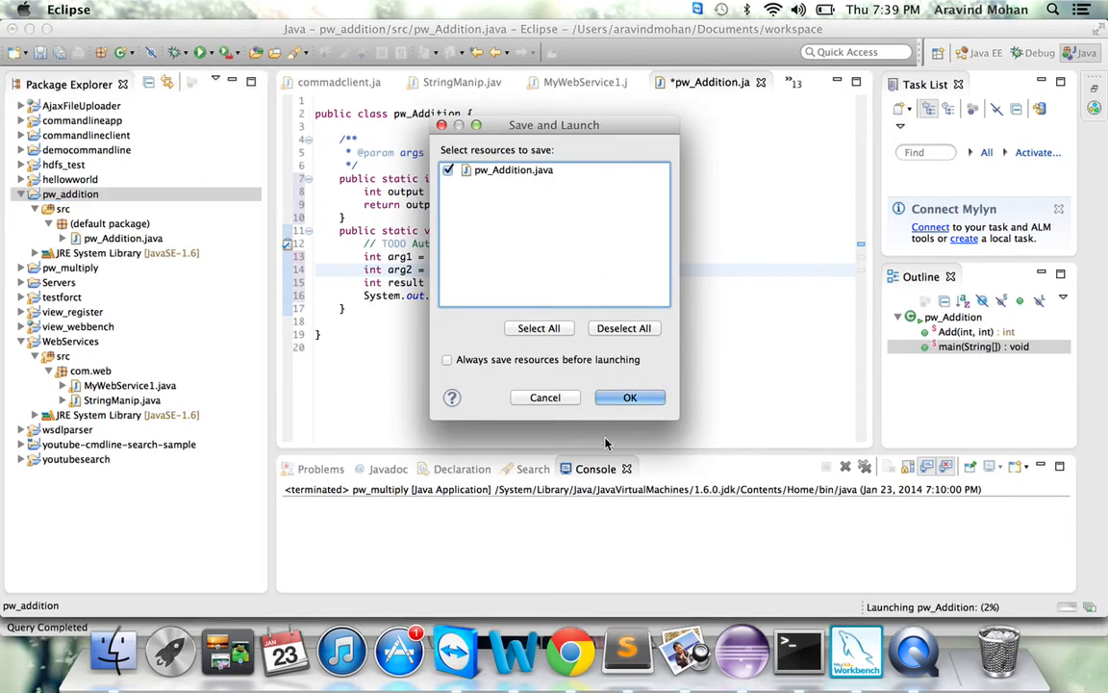
{"action": "left_click", "coordinate": [630, 398]}
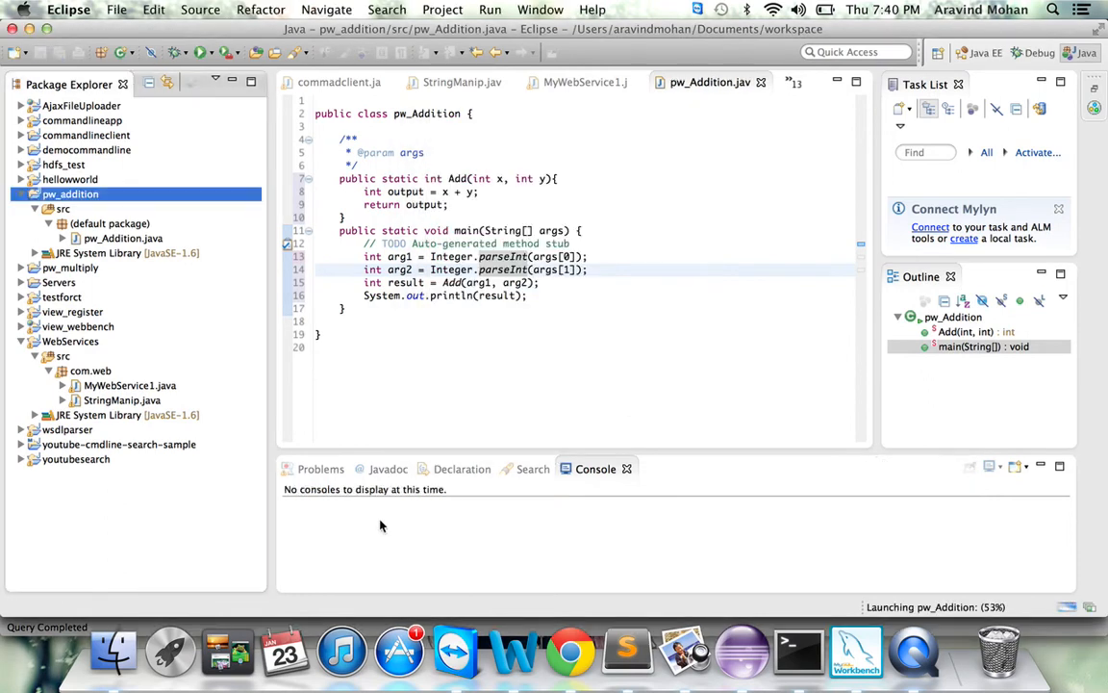
{"action": "left_click", "coordinate": [455, 231]}
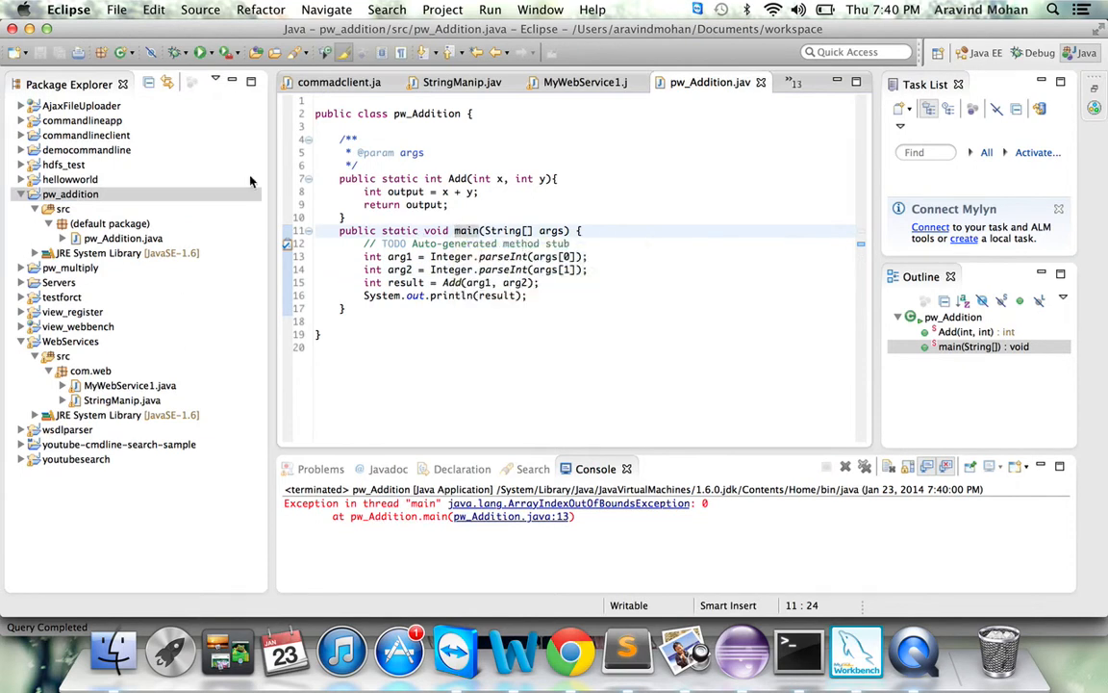
Run the pw_addition project as a Java application once more
{"action": "left_click", "coordinate": [92, 193]}
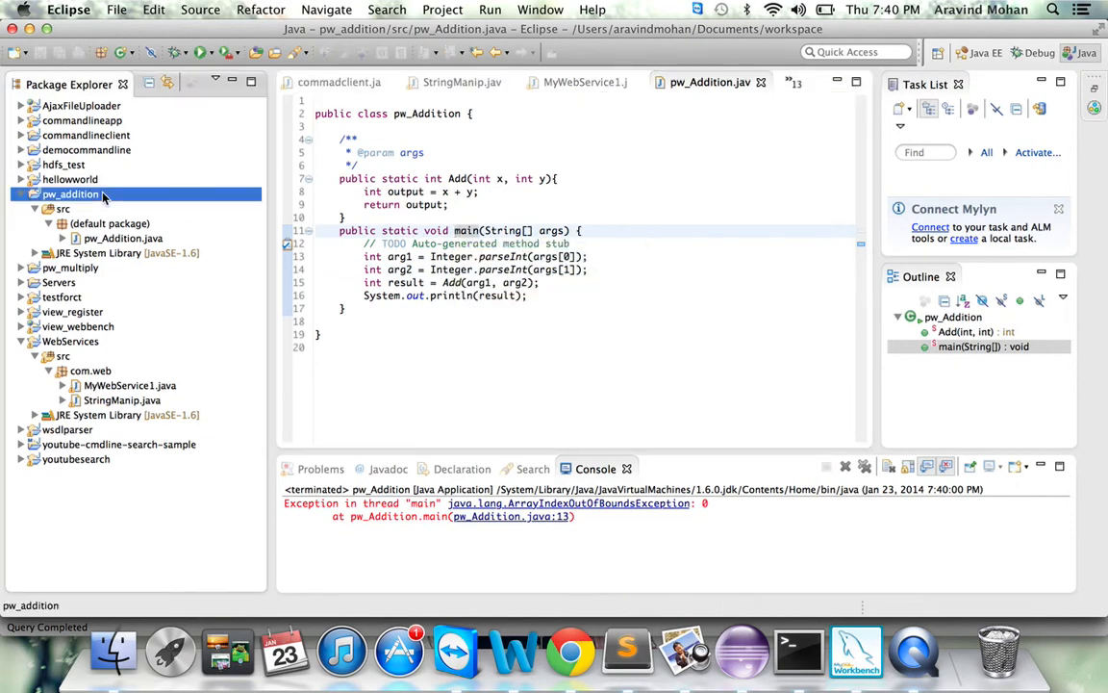
{"action": "right_click", "coordinate": [91, 194]}
{"action": "mouse_move", "coordinate": [289, 458]}
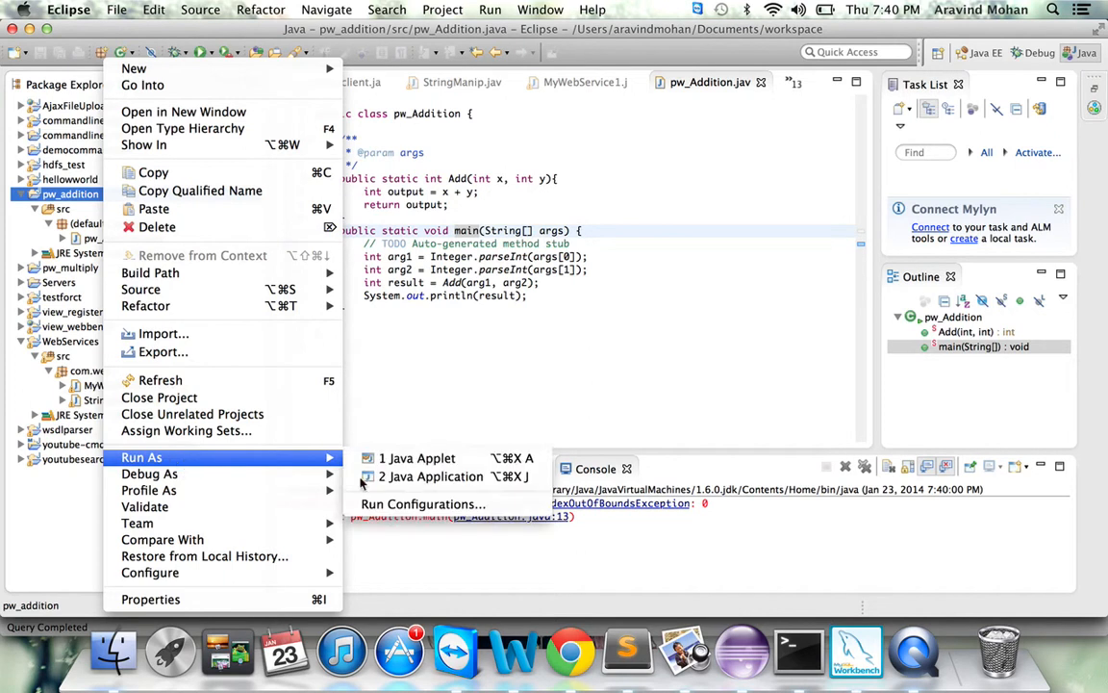
{"action": "left_click", "coordinate": [430, 477]}
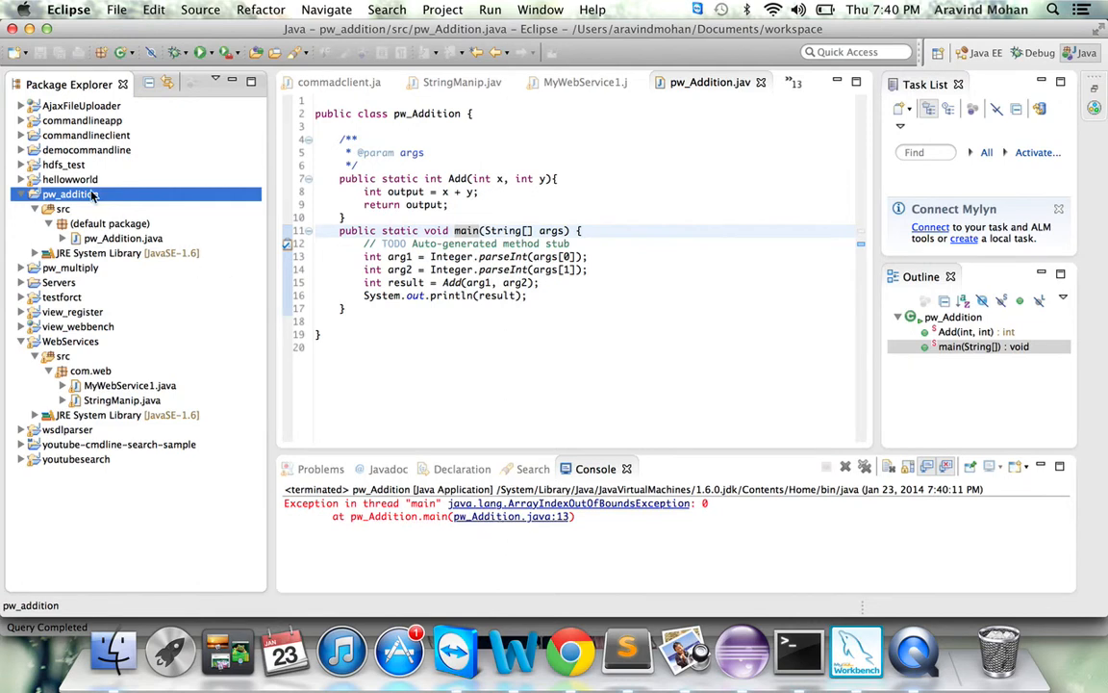
Start exporting the pw_addition project as a Runnable JAR file with the launch configuration pw_Addition - pw_addition
{"action": "right_click", "coordinate": [90, 198]}
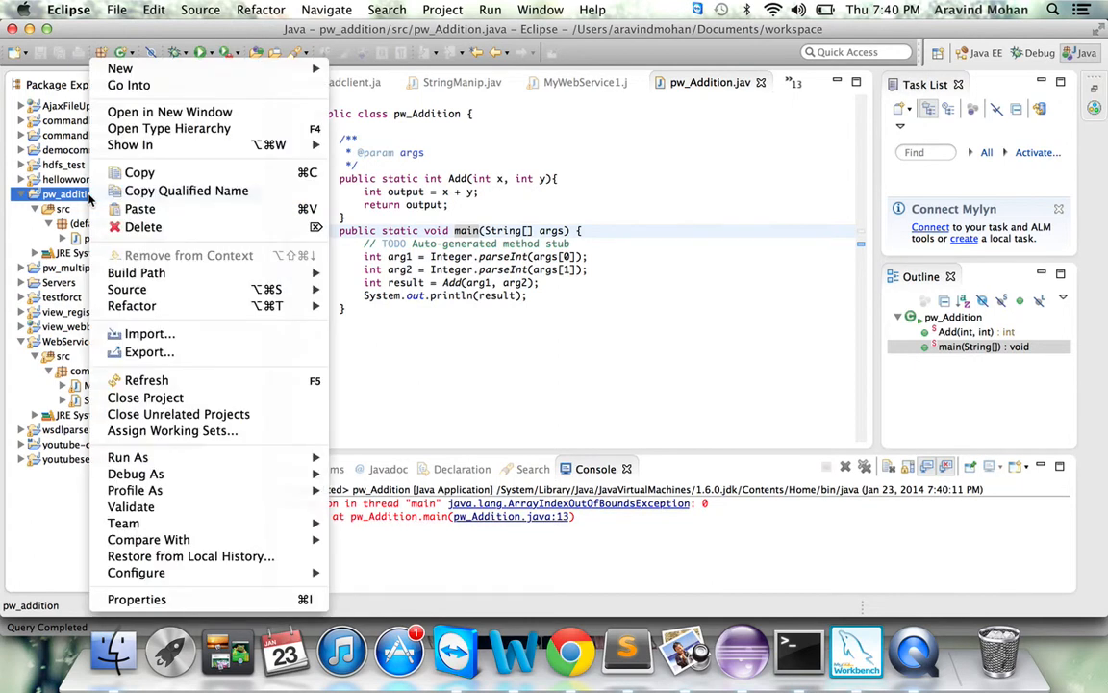
{"action": "left_click", "coordinate": [149, 352]}
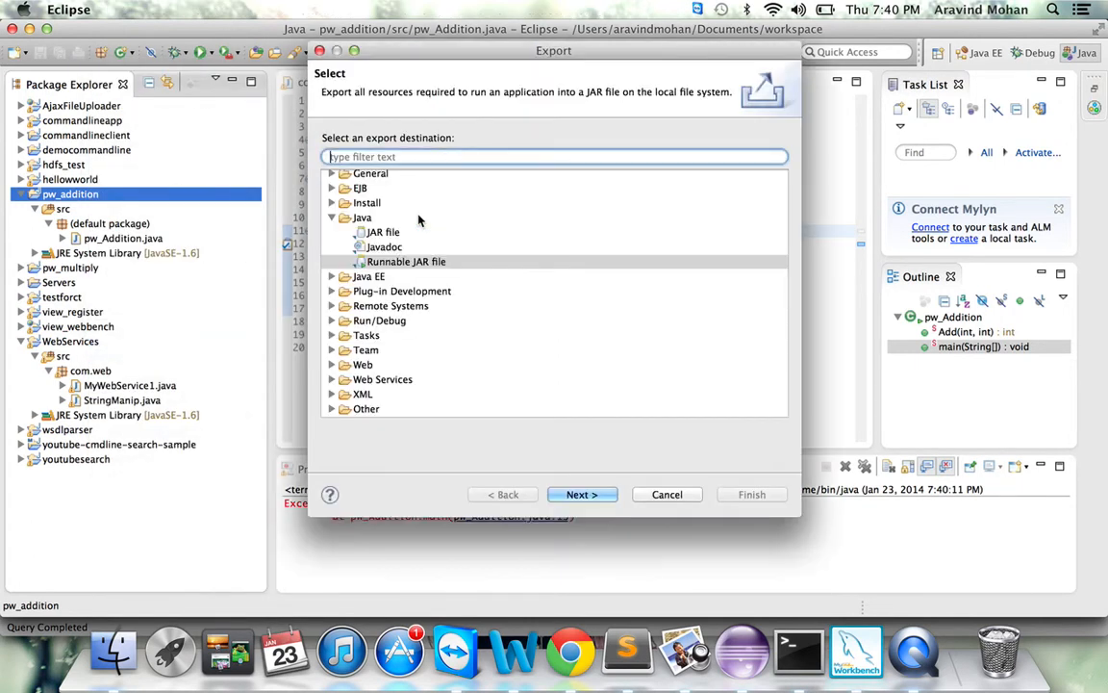
{"action": "left_click", "coordinate": [423, 160]}
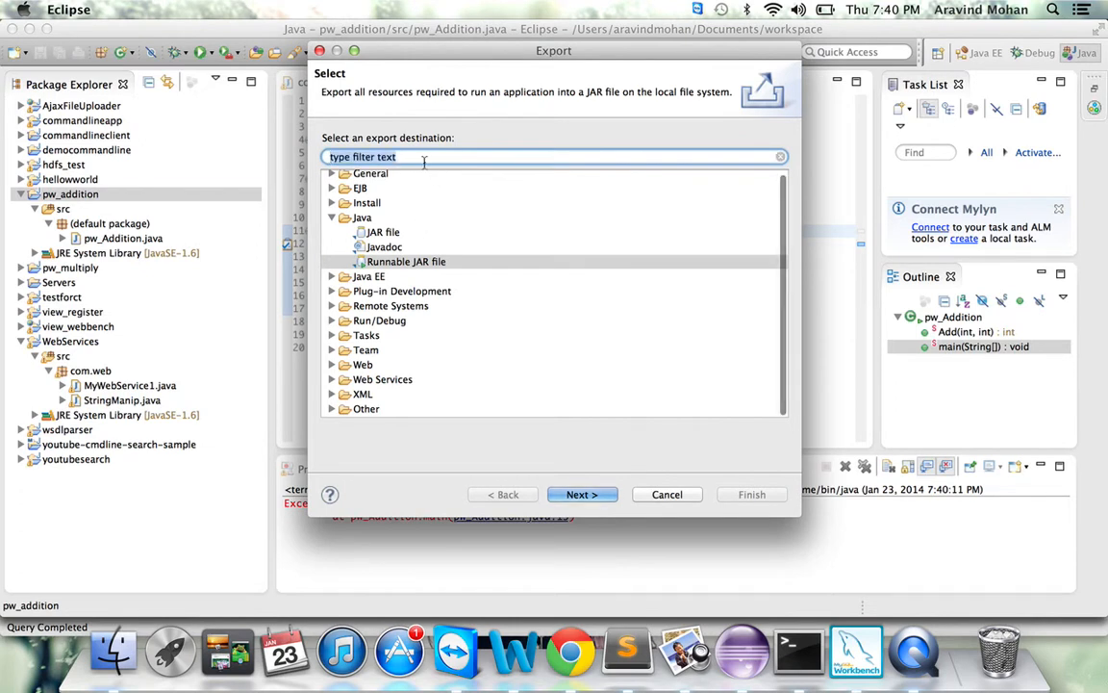
{"action": "left_click", "coordinate": [416, 264]}
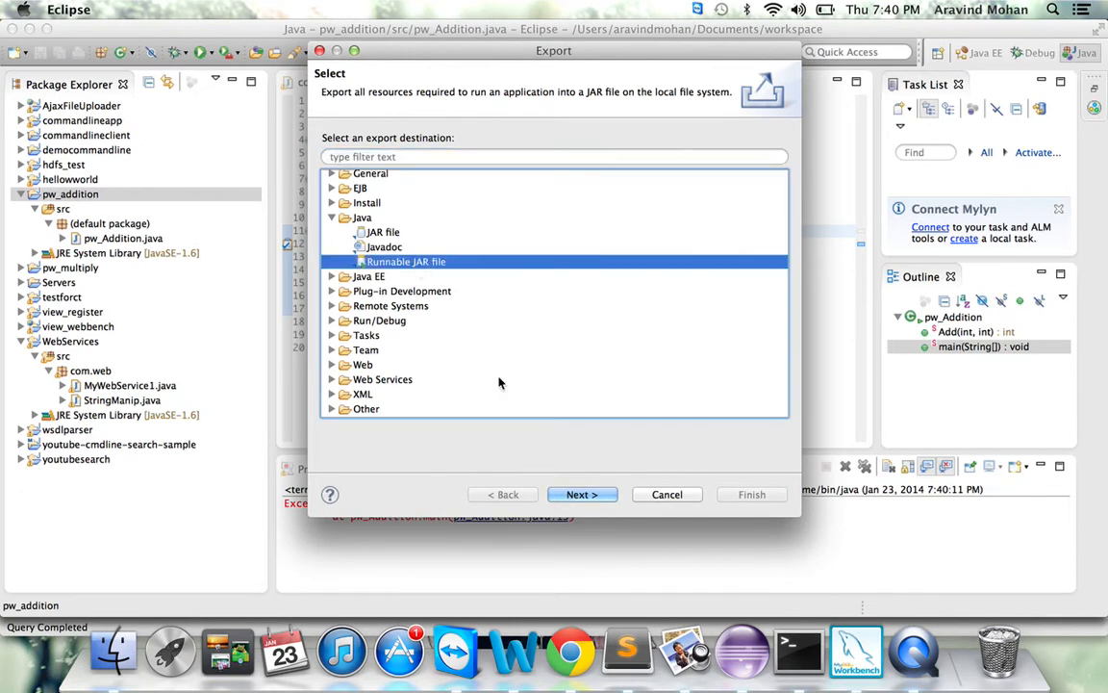
{"action": "left_click", "coordinate": [593, 495]}
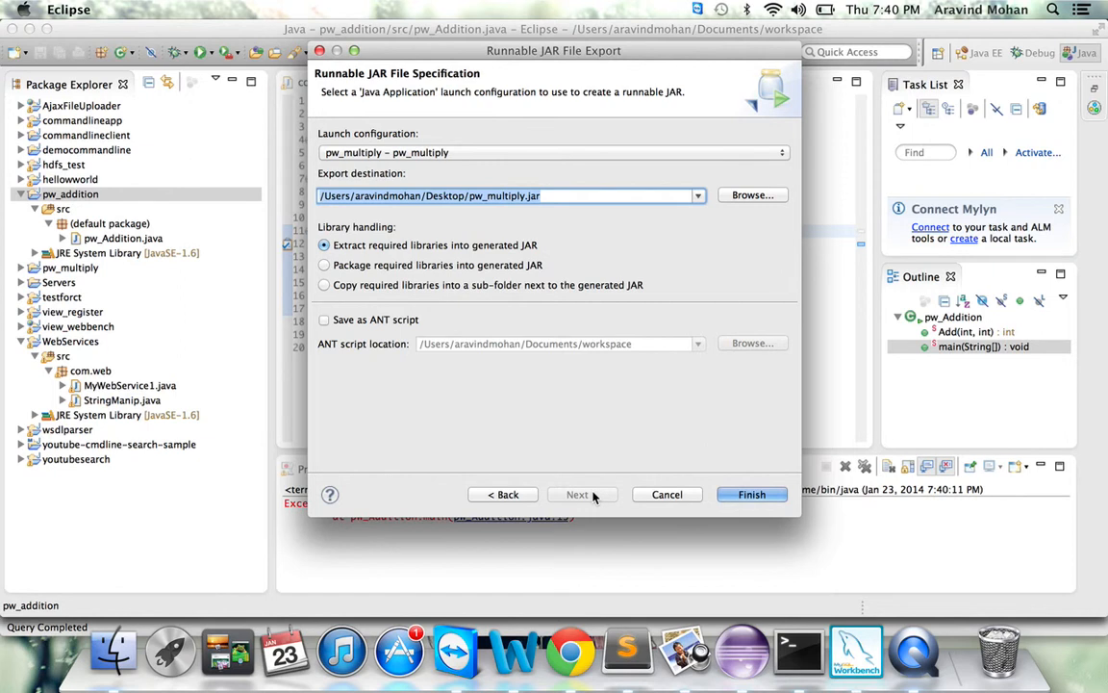
{"action": "left_click", "coordinate": [395, 153]}
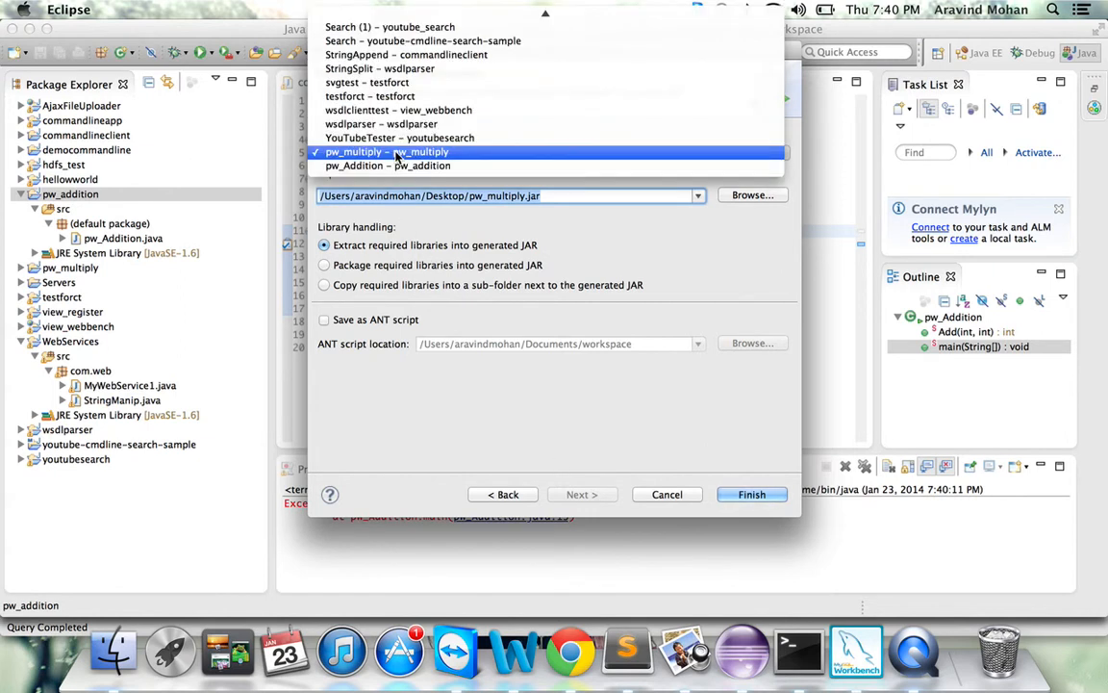
{"action": "left_click", "coordinate": [397, 167]}
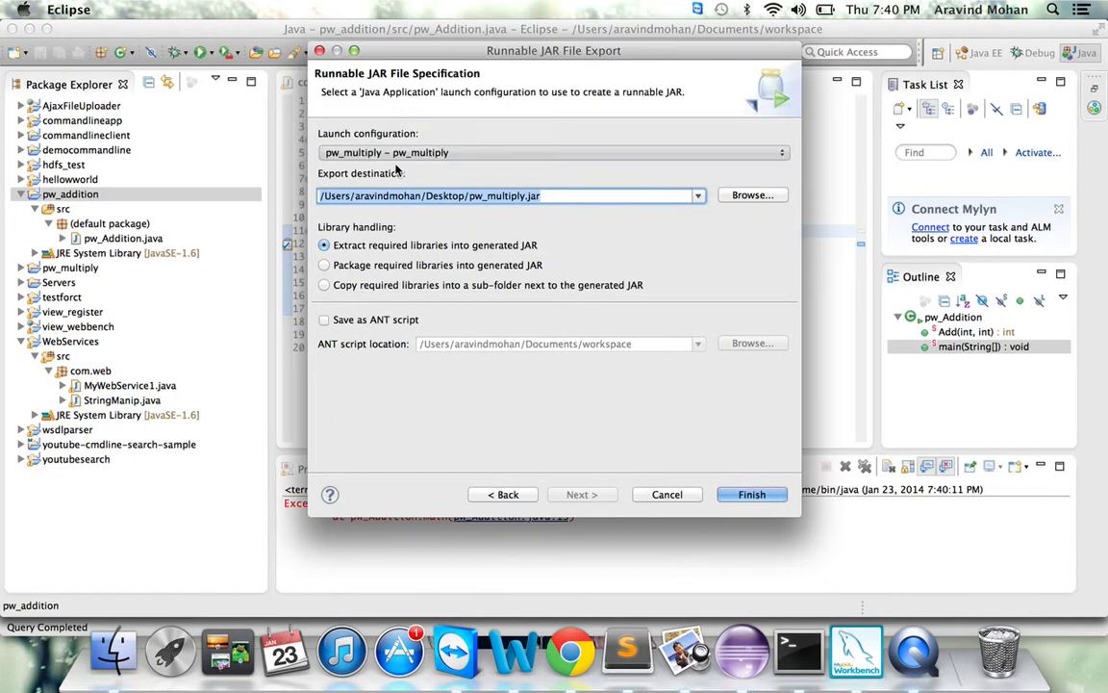
Set the export destination's file name to pw_addition.jar in the Desktop folder and complete the JAR export
{"action": "left_click", "coordinate": [542, 196]}
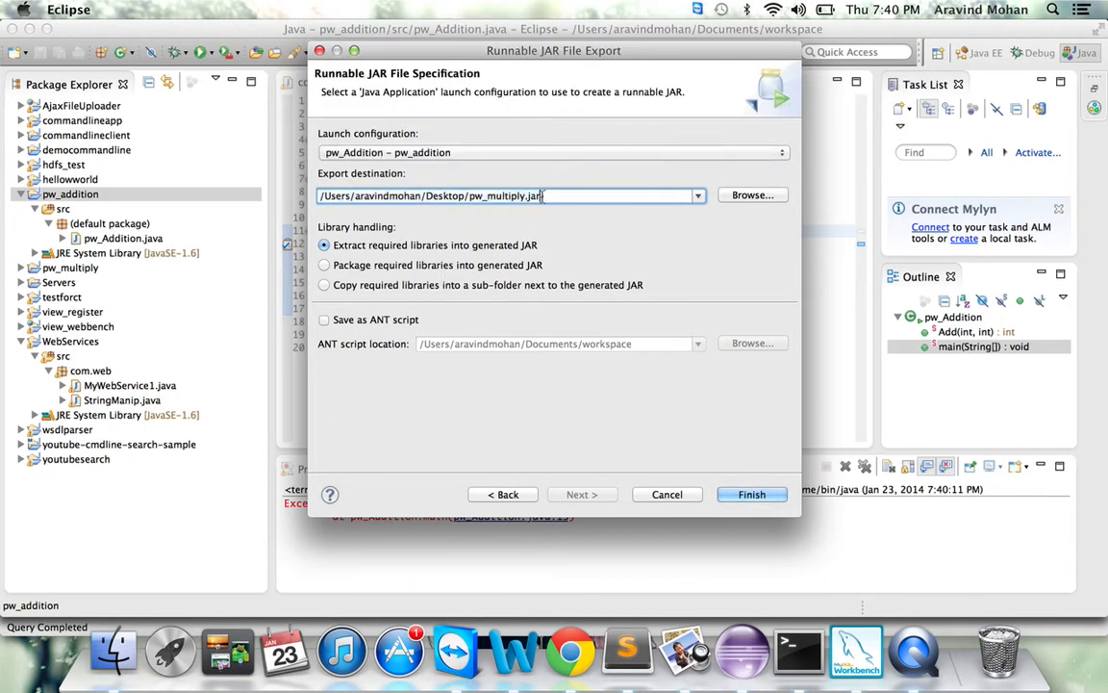
{"action": "left_click", "coordinate": [525, 195]}
{"action": "key", "text": "BackSpace"}
{"action": "key", "text": "BackSpace"}
{"action": "key", "text": "BackSpace"}
{"action": "key", "text": "BackSpace"}
{"action": "key", "text": "BackSpace"}
{"action": "key", "text": "BackSpace"}
{"action": "key", "text": "BackSpace"}
{"action": "key", "text": "BackSpace"}
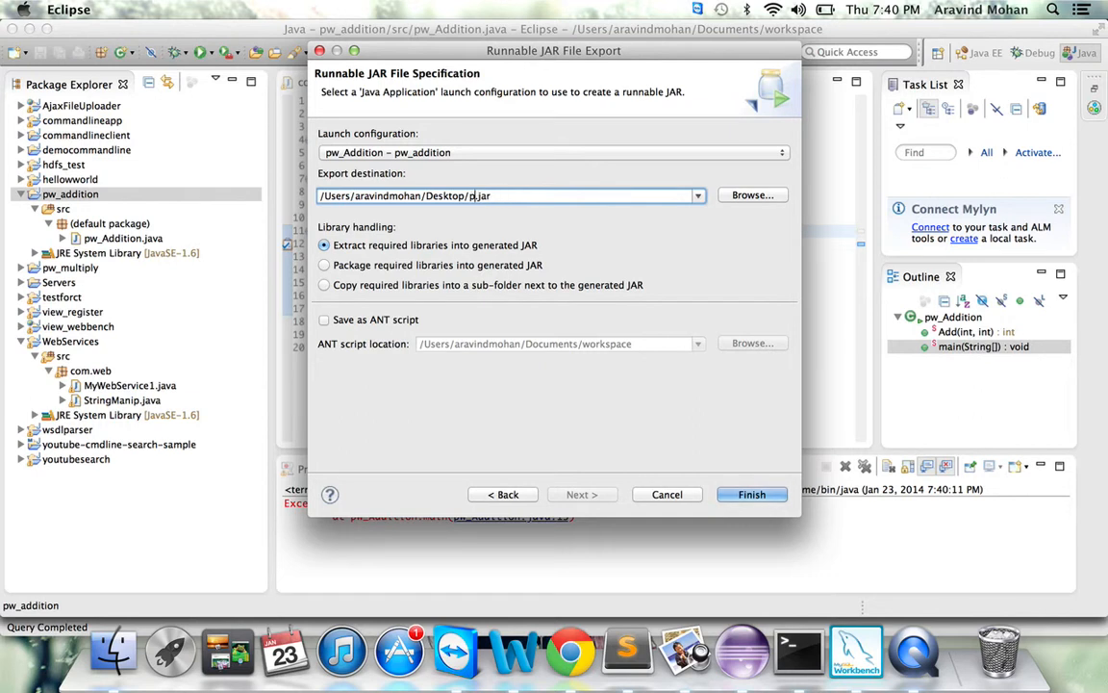
{"action": "type", "text": "additio"}
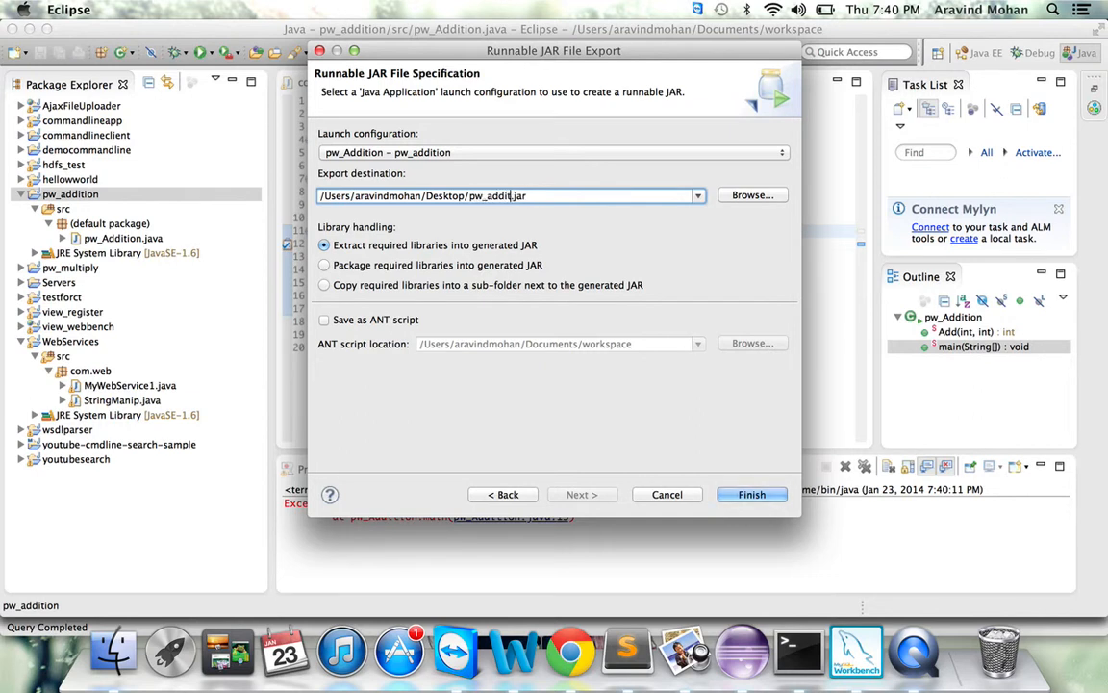
{"action": "type", "text": "n"}
{"action": "left_click", "coordinate": [751, 496]}
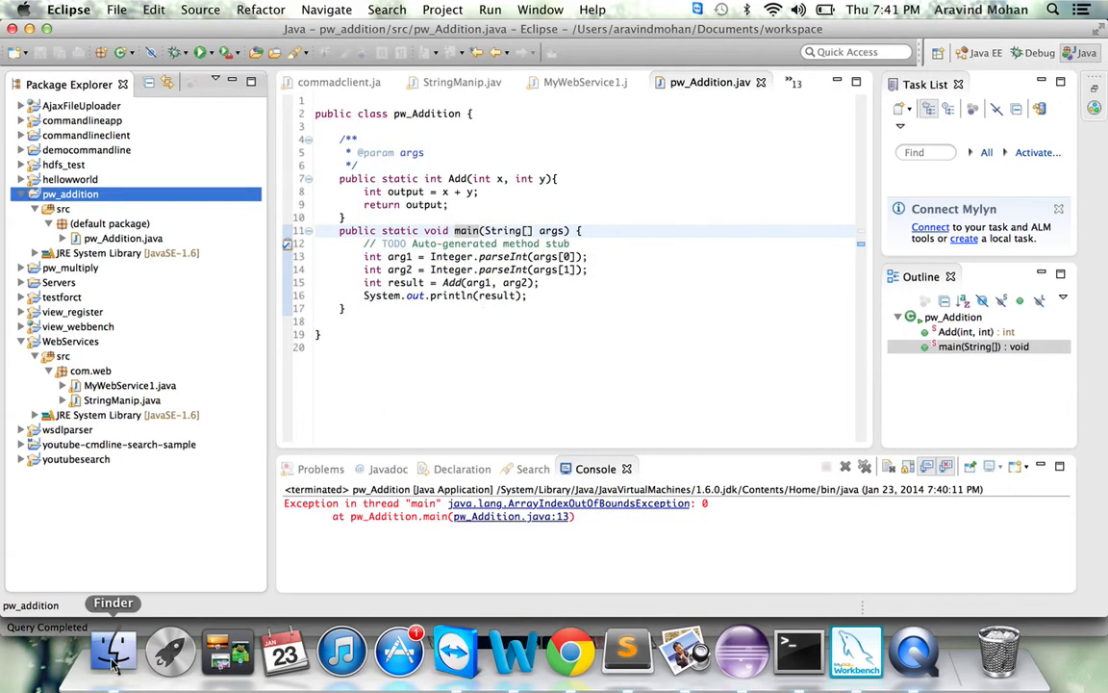
Switch to Terminal and run java -jar pw_addition.jar without arguments in the session at the Desktop folder
{"action": "left_click", "coordinate": [793, 661]}
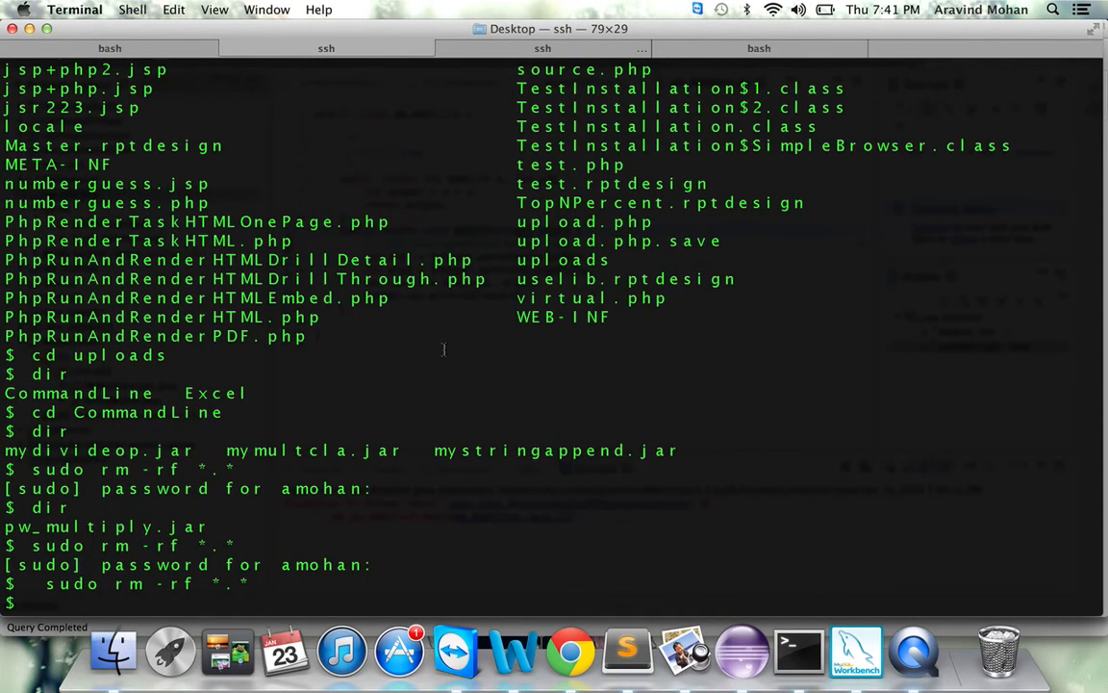
{"action": "left_click", "coordinate": [758, 45]}
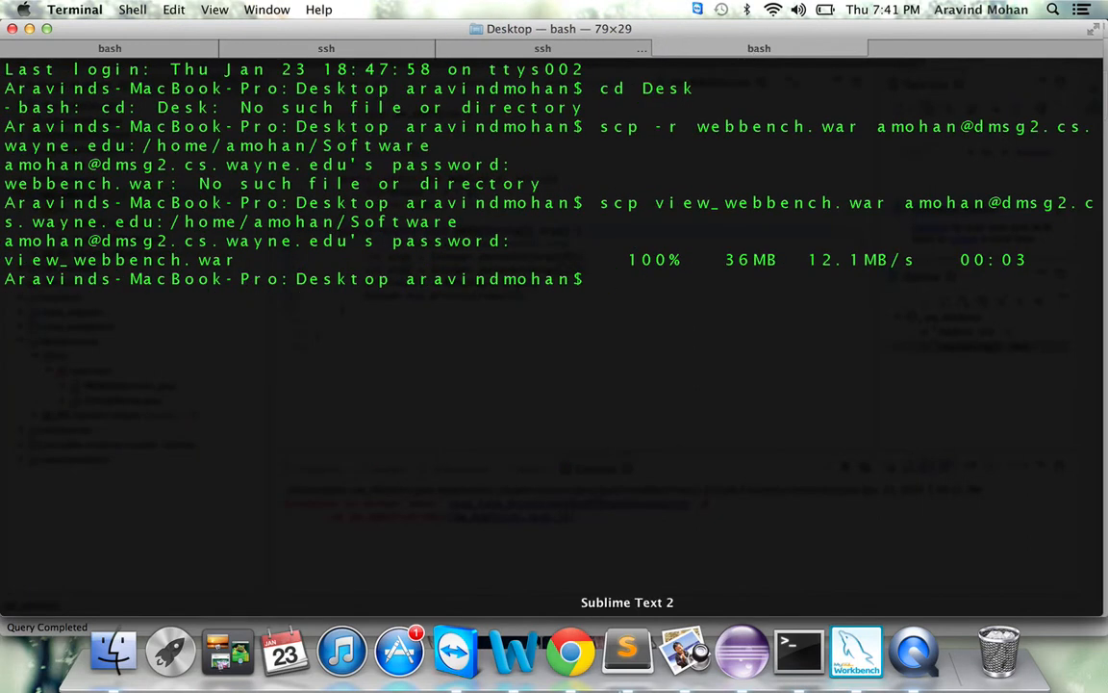
{"action": "type", "text": "java -jar pw_"}
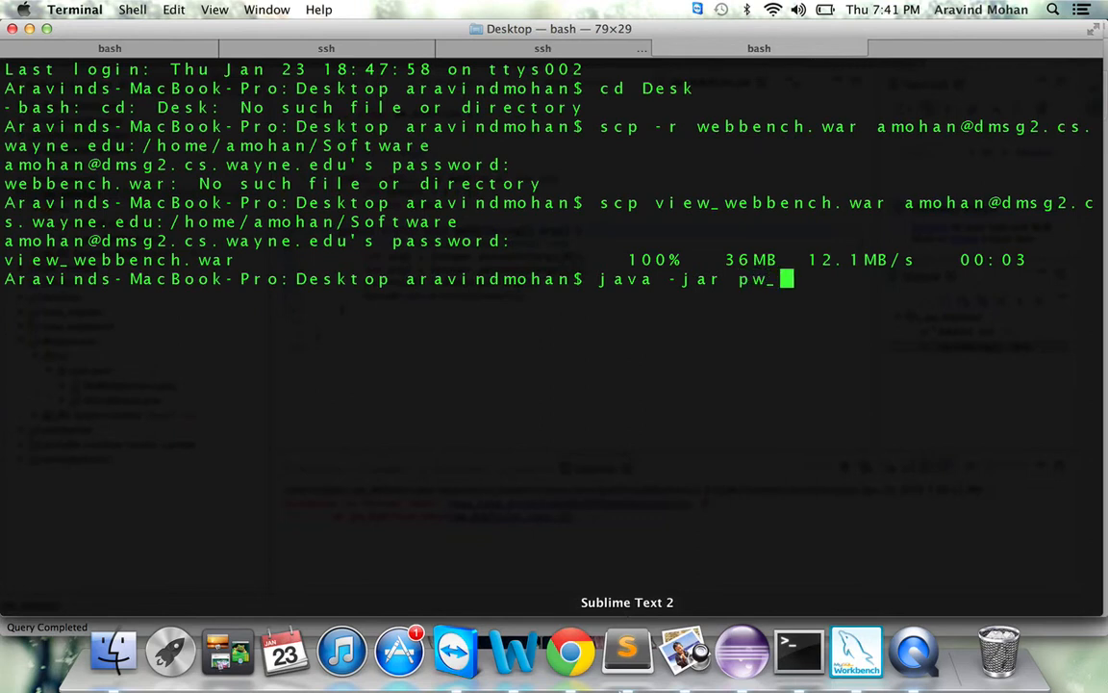
{"action": "type", "text": "Add"}
{"action": "key", "text": "BackSpace"}
{"action": "key", "text": "BackSpace"}
{"action": "key", "text": "BackSpace"}
{"action": "type", "text": "ad"}
{"action": "key", "text": "Tab"}
{"action": "key", "text": "Return"}
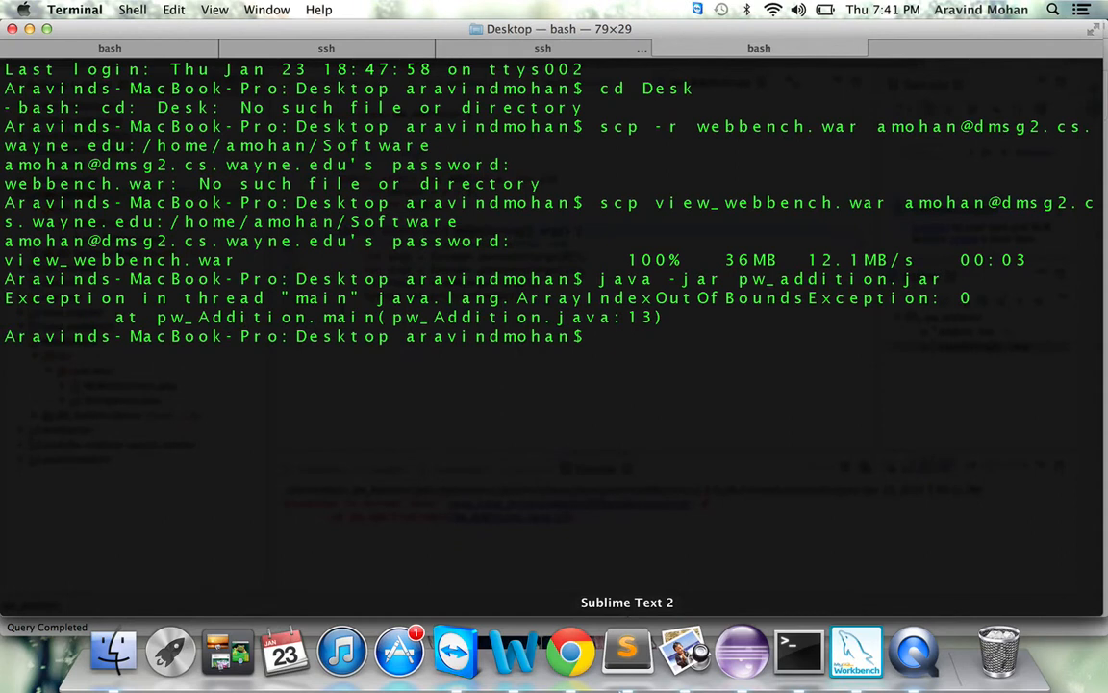
Run java -jar pw_addition.jar again with the arguments 2 and 4
{"action": "key", "text": "Up"}
{"action": "key", "text": "BackSpace"}
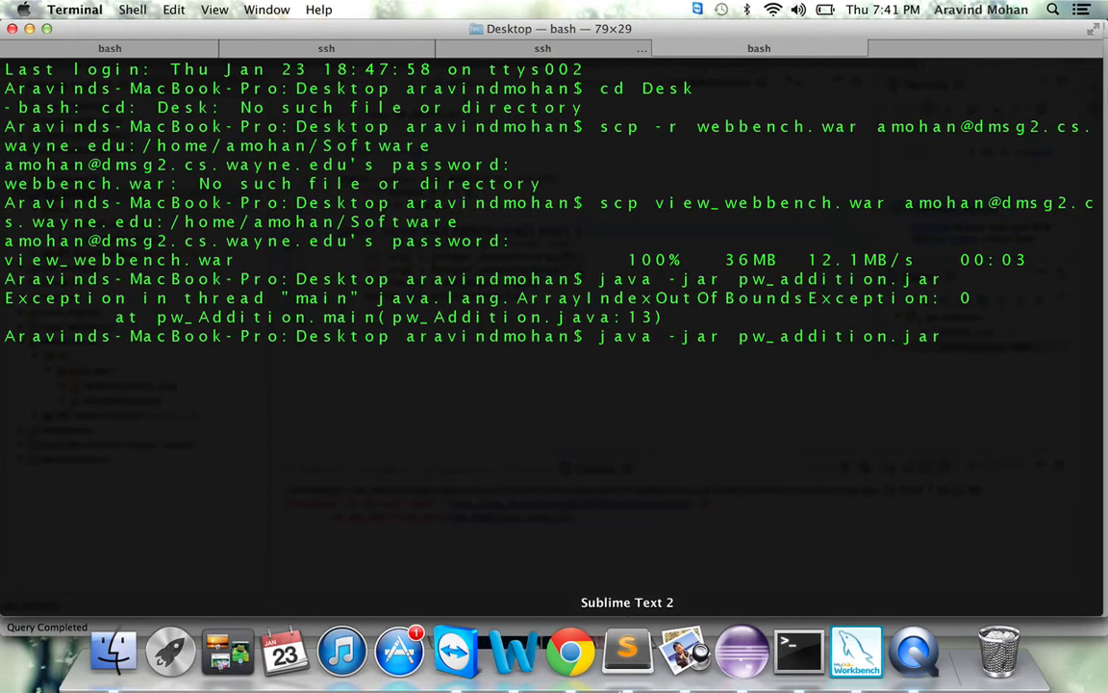
{"action": "type", "text": "2"}
{"action": "type", "text": "4"}
{"action": "key", "text": "Return"}
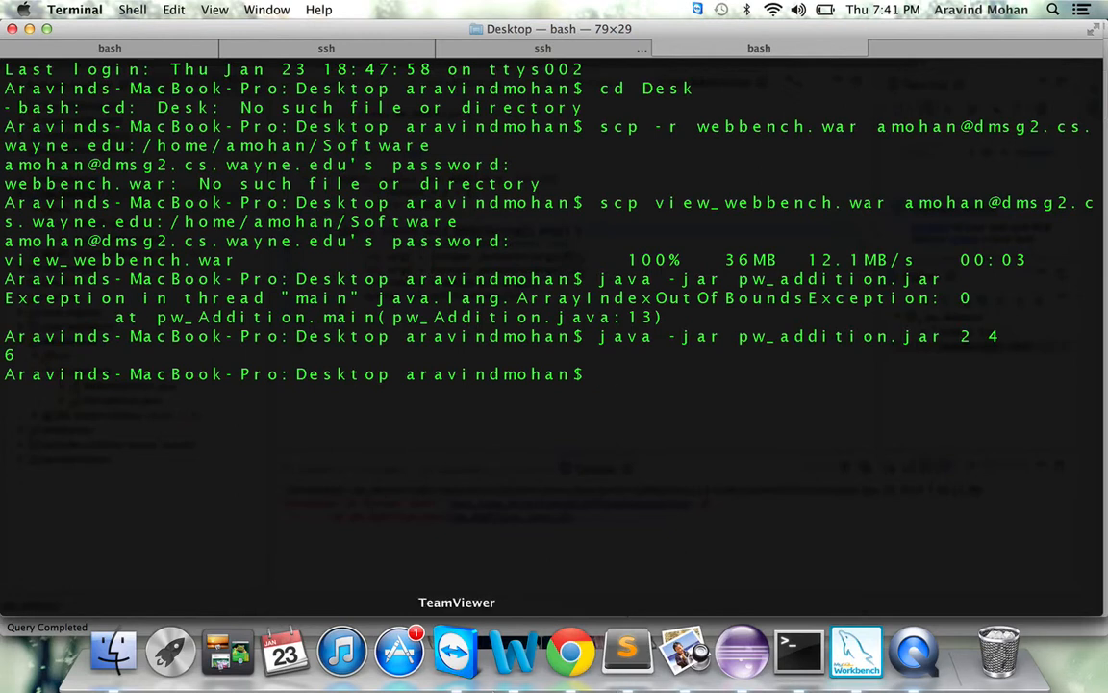
Switch to Chrome and reload the VIEW Scientific Workflow page
{"action": "left_click", "coordinate": [568, 654]}
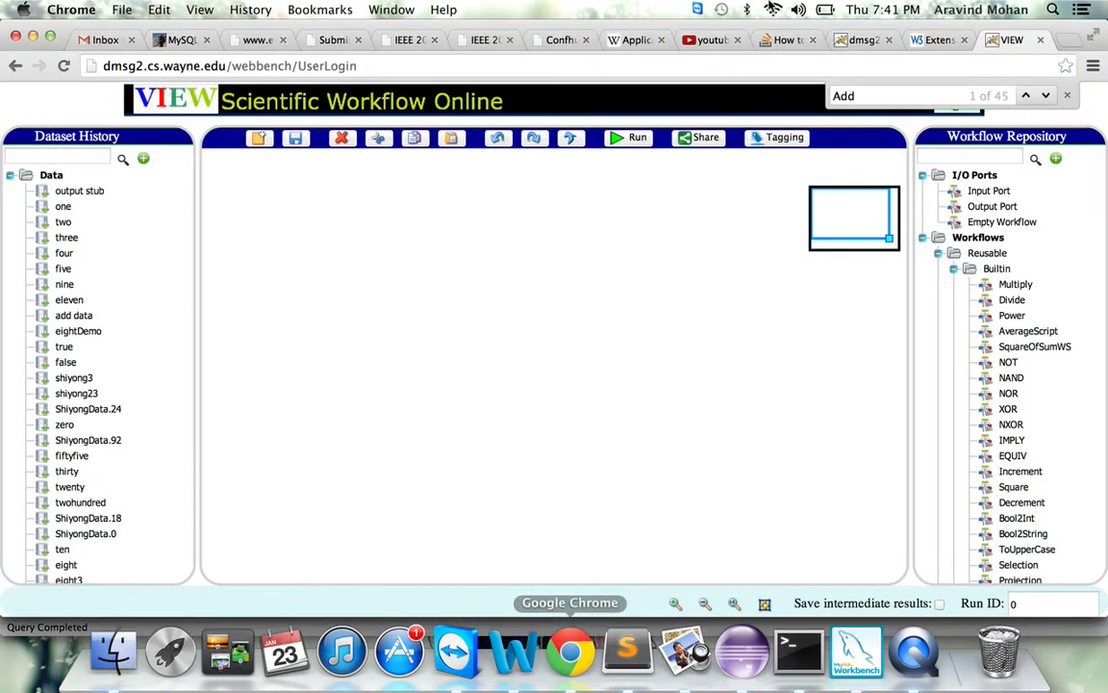
{"action": "key", "text": "super+r"}
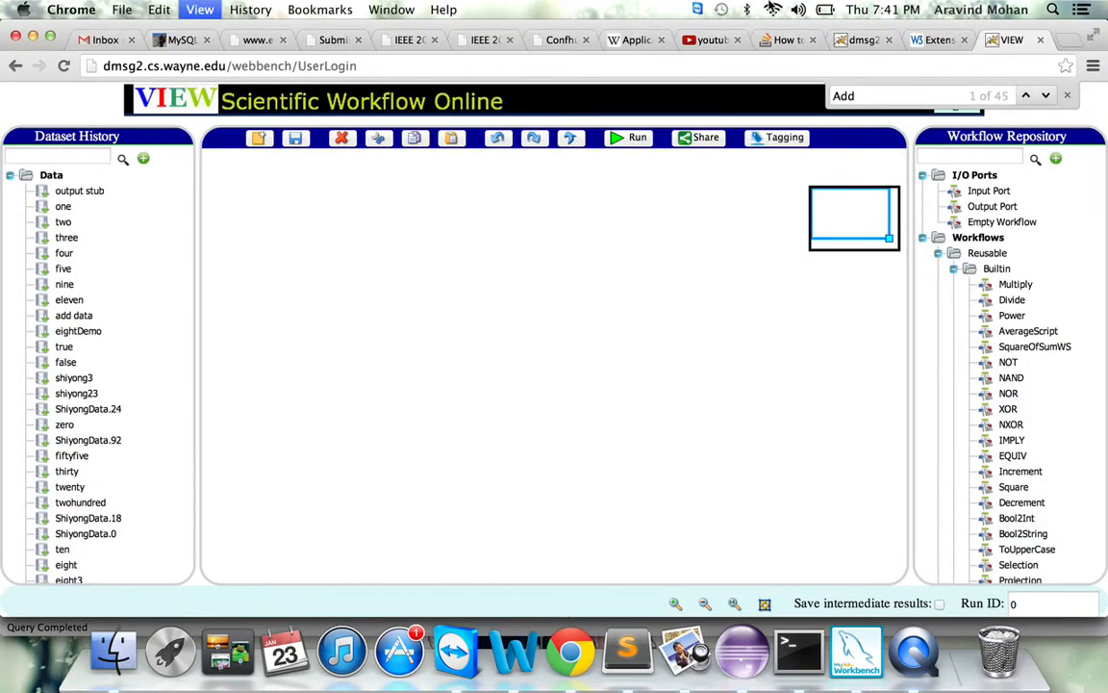
{"action": "key", "text": "Return"}
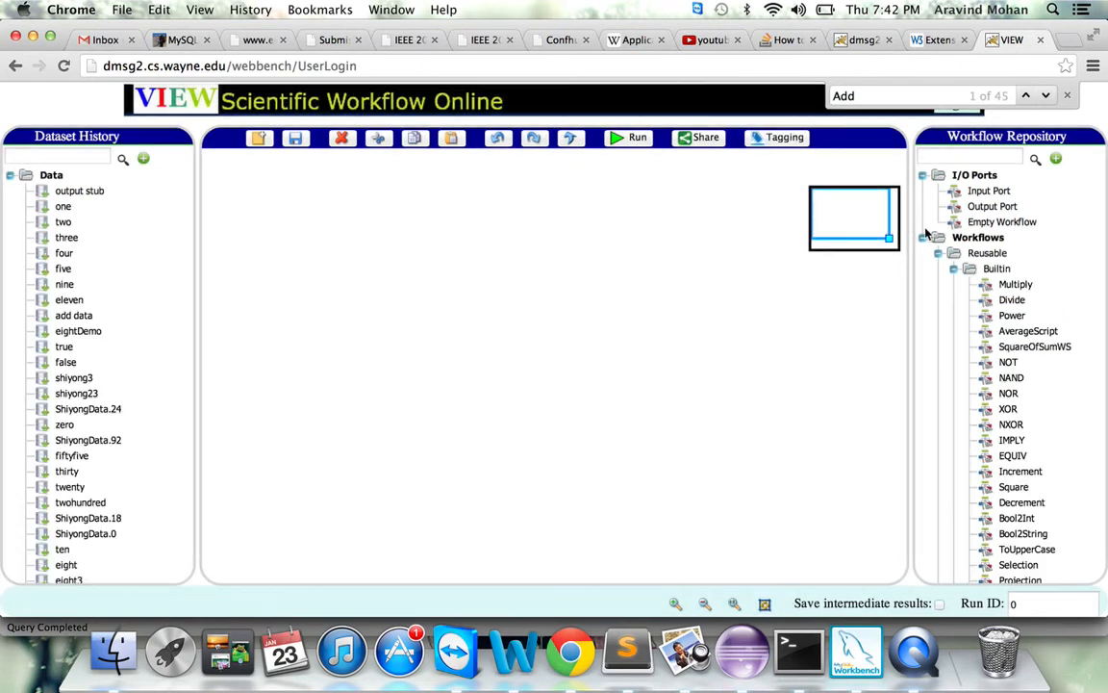
Start registering a new primitive workflow of type Command Line in the Workflow Repository
{"action": "left_click", "coordinate": [1055, 159]}
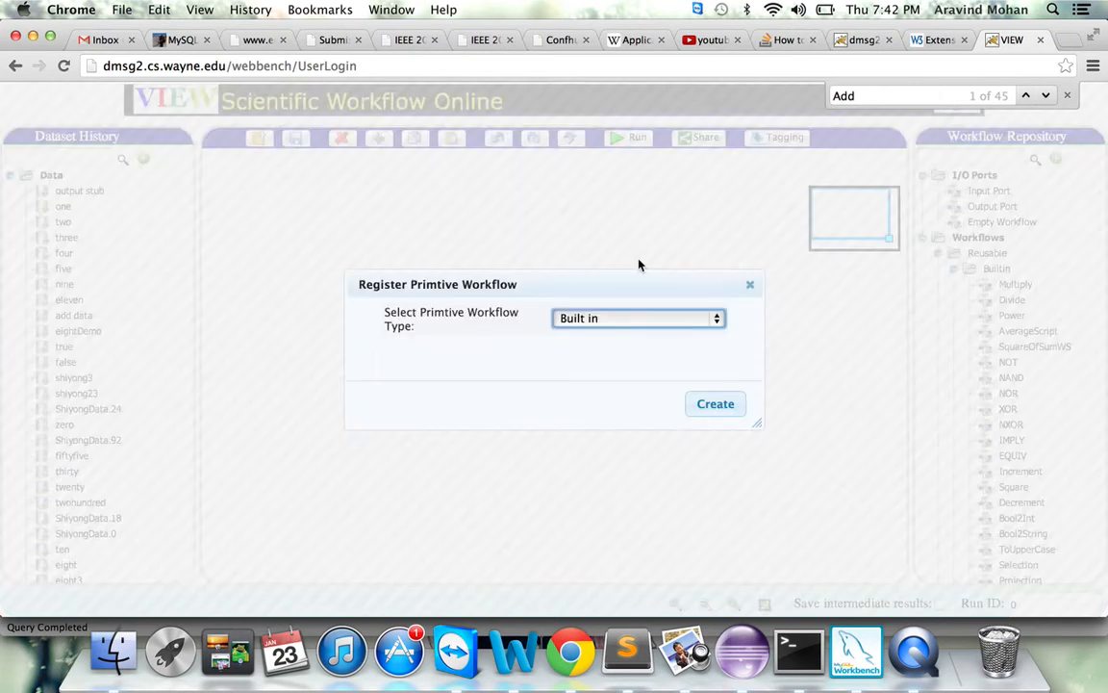
{"action": "left_click", "coordinate": [603, 318]}
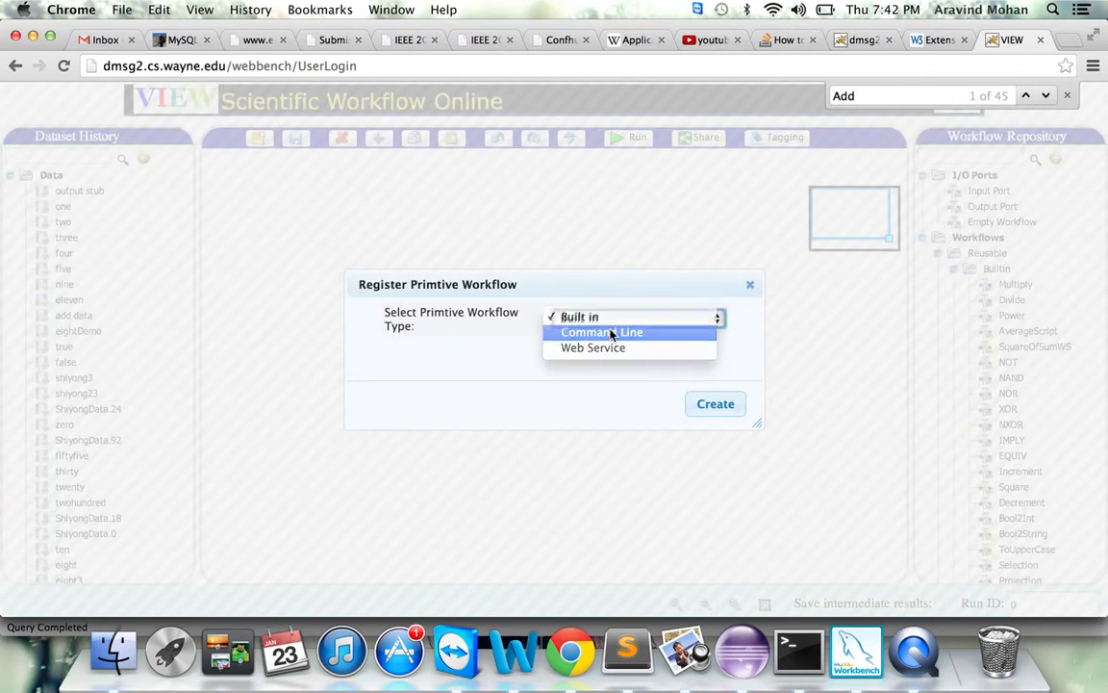
{"action": "left_click", "coordinate": [614, 332]}
{"action": "left_click", "coordinate": [715, 403]}
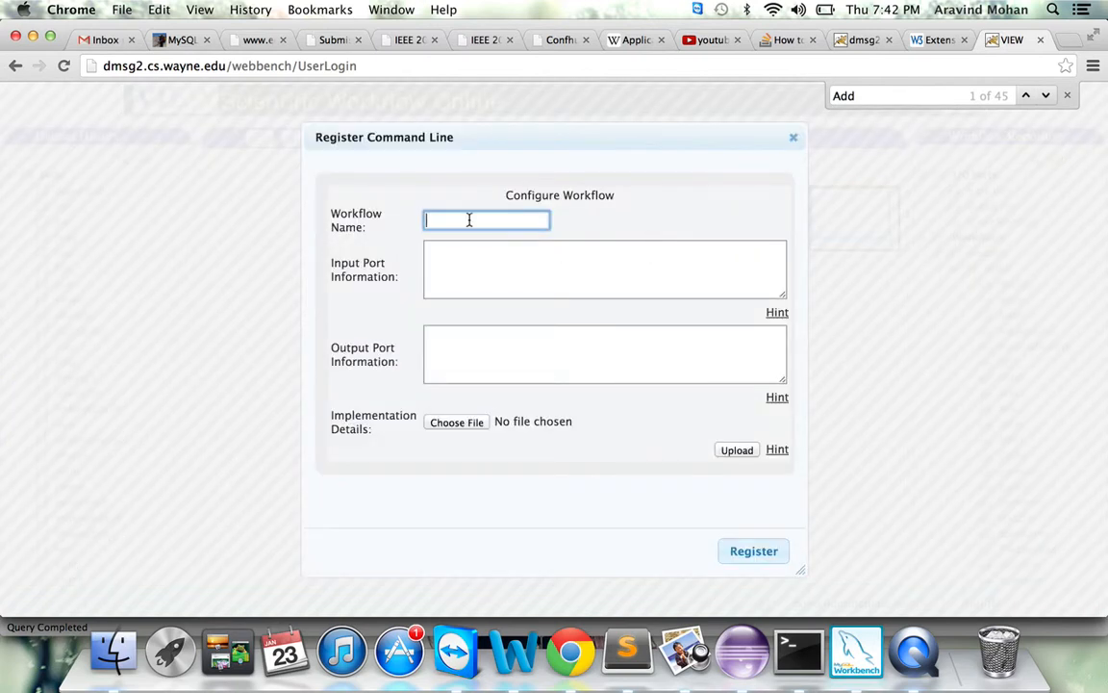
Enter pw_addition as the workflow name in the command line registration
{"action": "type", "text": "pw_addition"}
{"action": "left_click", "coordinate": [456, 264]}
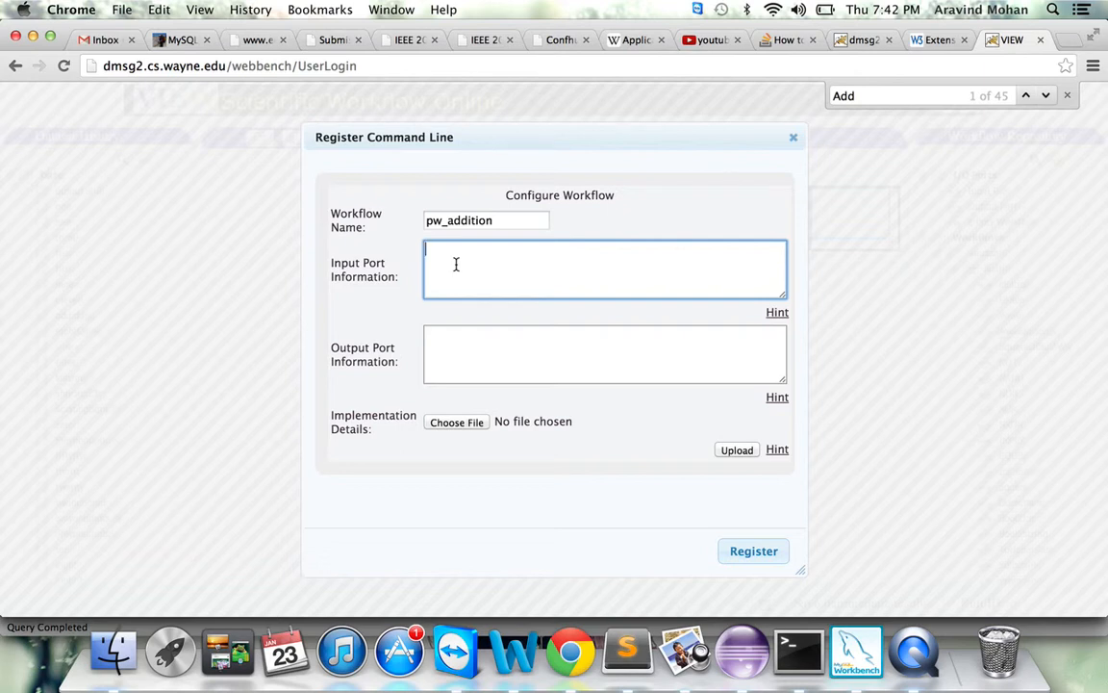
{"action": "left_click", "coordinate": [484, 223]}
{"action": "double_click", "coordinate": [485, 222]}
{"action": "left_click", "coordinate": [521, 222]}
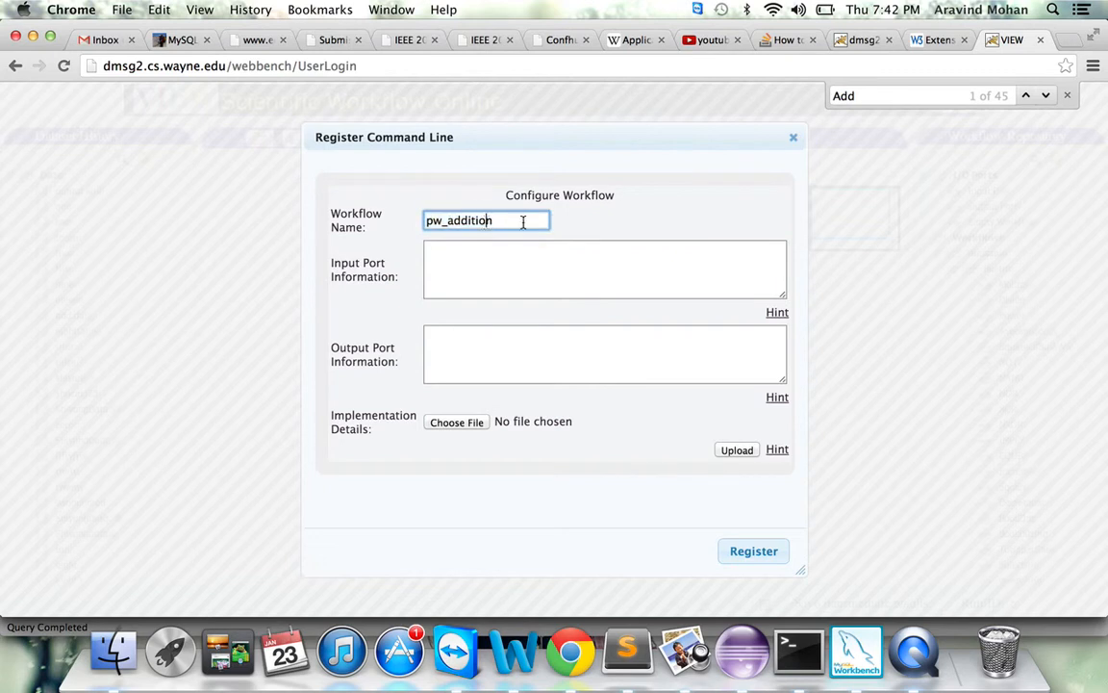
{"action": "double_click", "coordinate": [516, 223]}
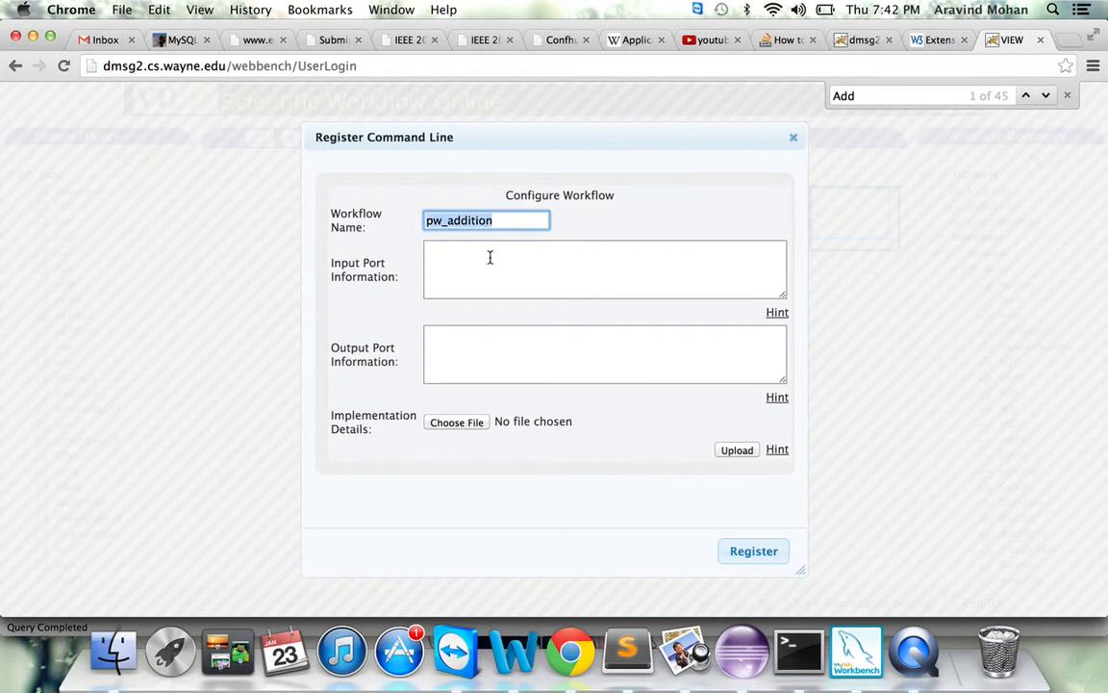
Check the file name of pw_addition.jar on the Desktop in Finder and return to the registration form in Chrome
{"action": "left_click", "coordinate": [113, 652]}
{"action": "left_click", "coordinate": [265, 199]}
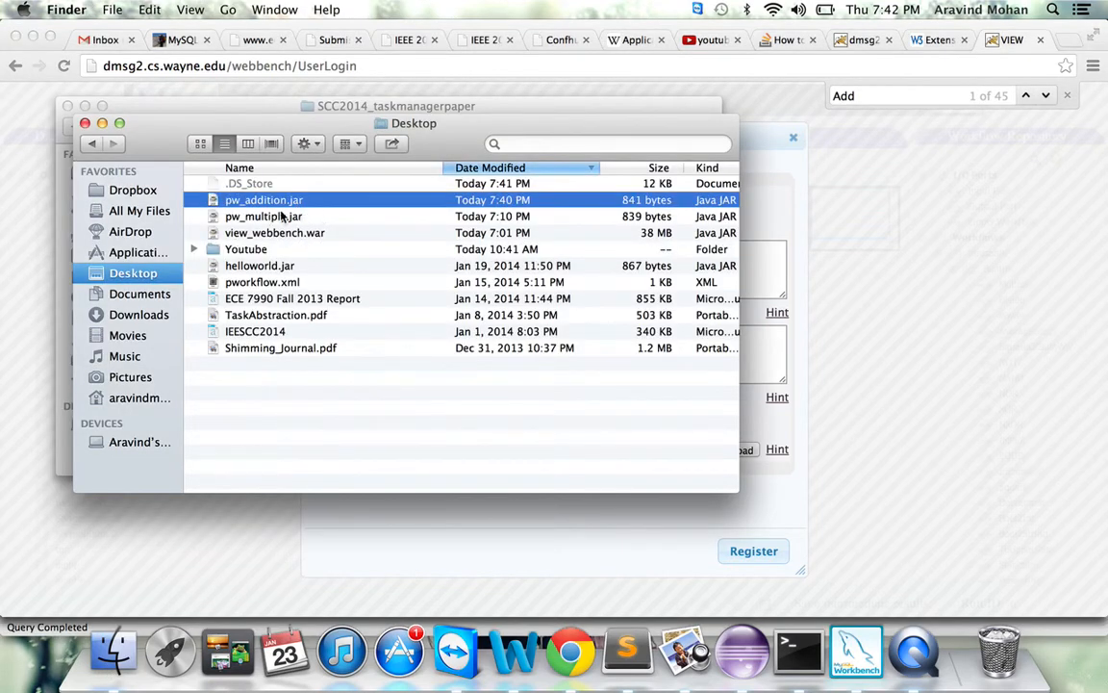
{"action": "left_click", "coordinate": [102, 123]}
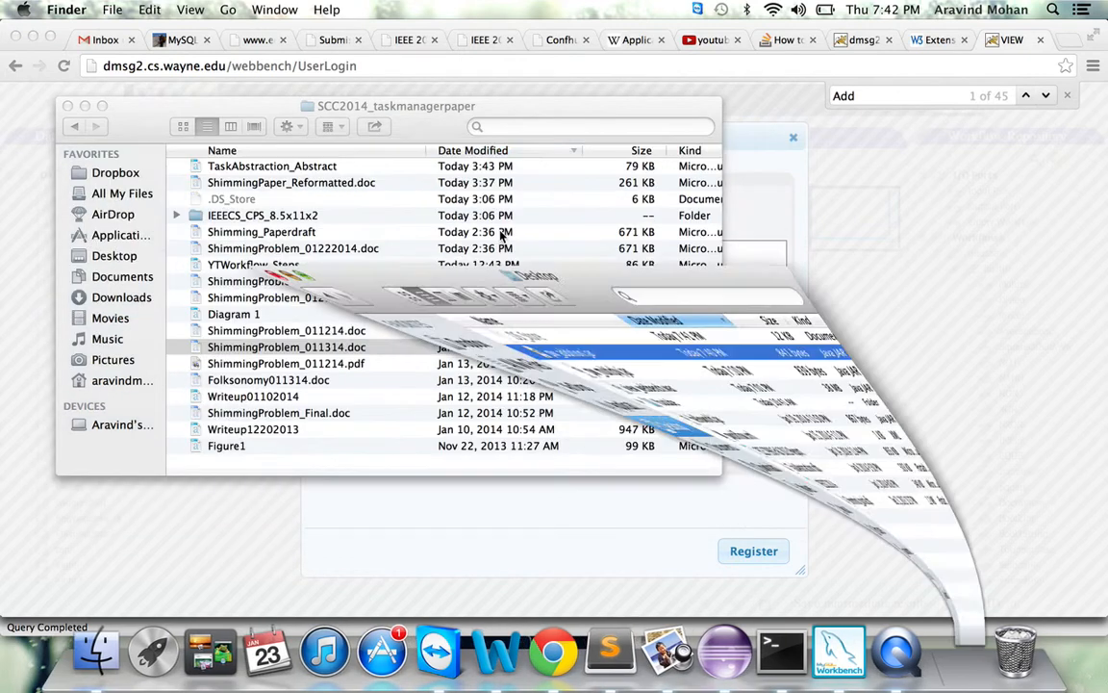
{"action": "key", "text": "super+Tab"}
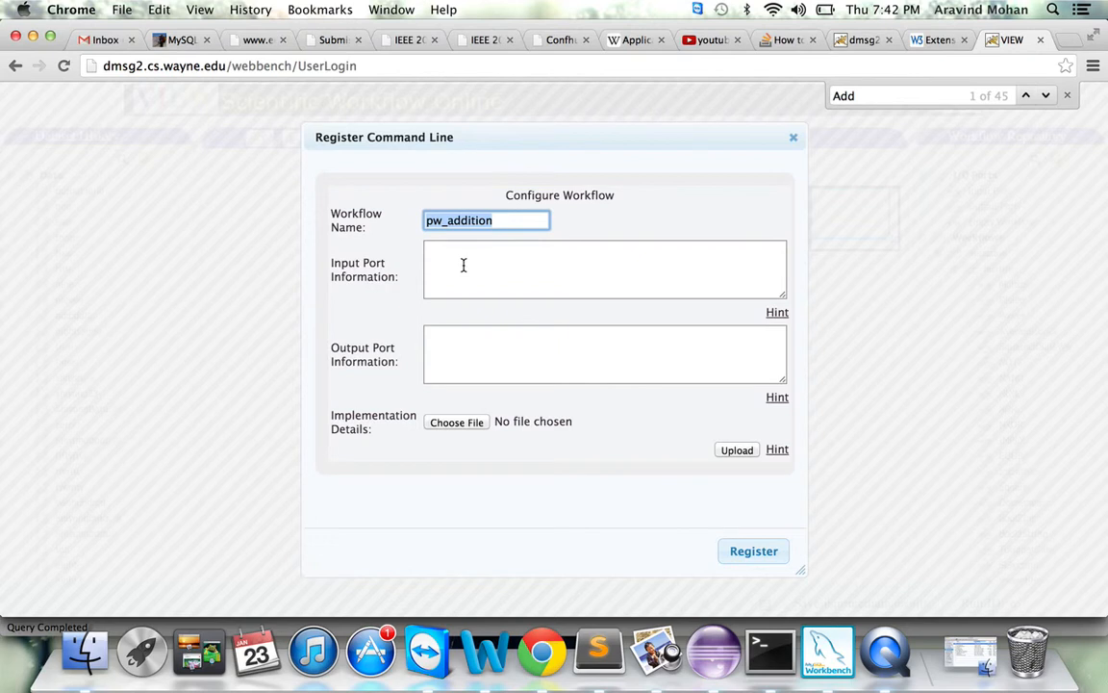
Read the input port format hint and enter the input ports as "i1:A:Integer:First, i2:B:Integer:Second"
{"action": "left_click", "coordinate": [463, 266]}
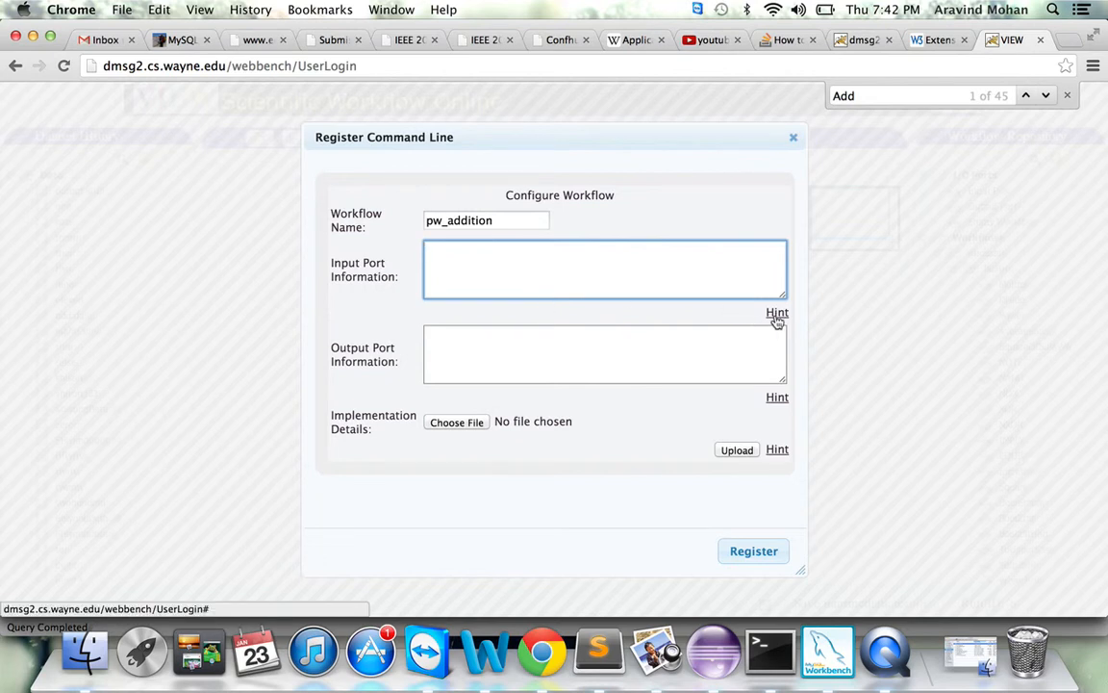
{"action": "mouse_move", "coordinate": [777, 320]}
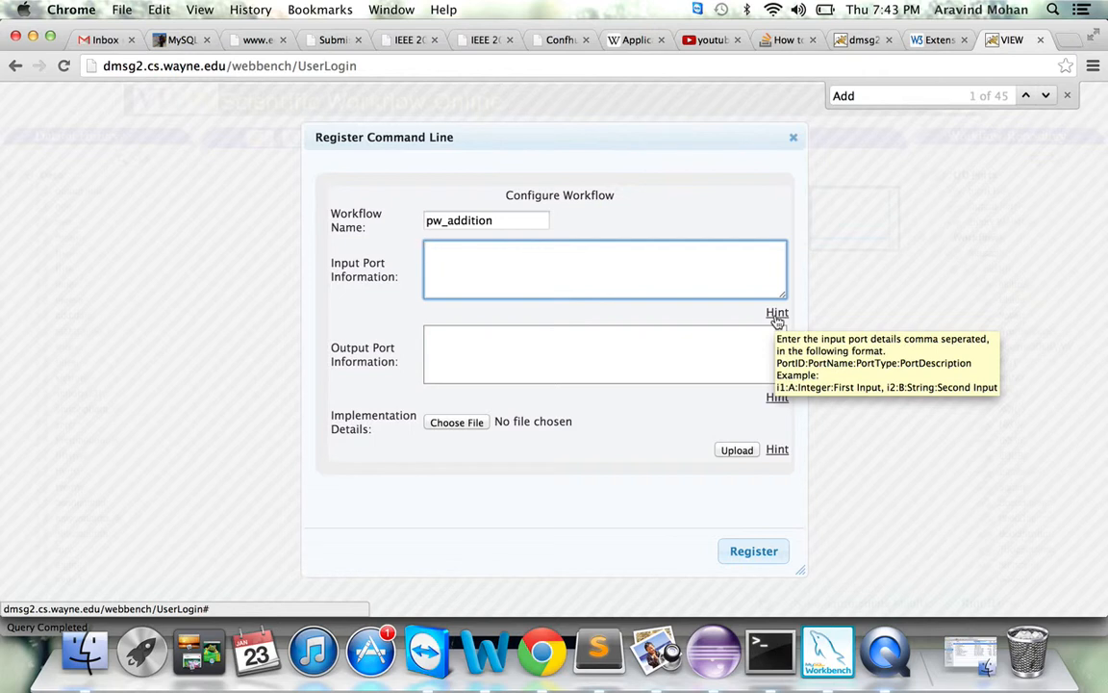
{"action": "left_click", "coordinate": [478, 250]}
{"action": "type", "text": "i"}
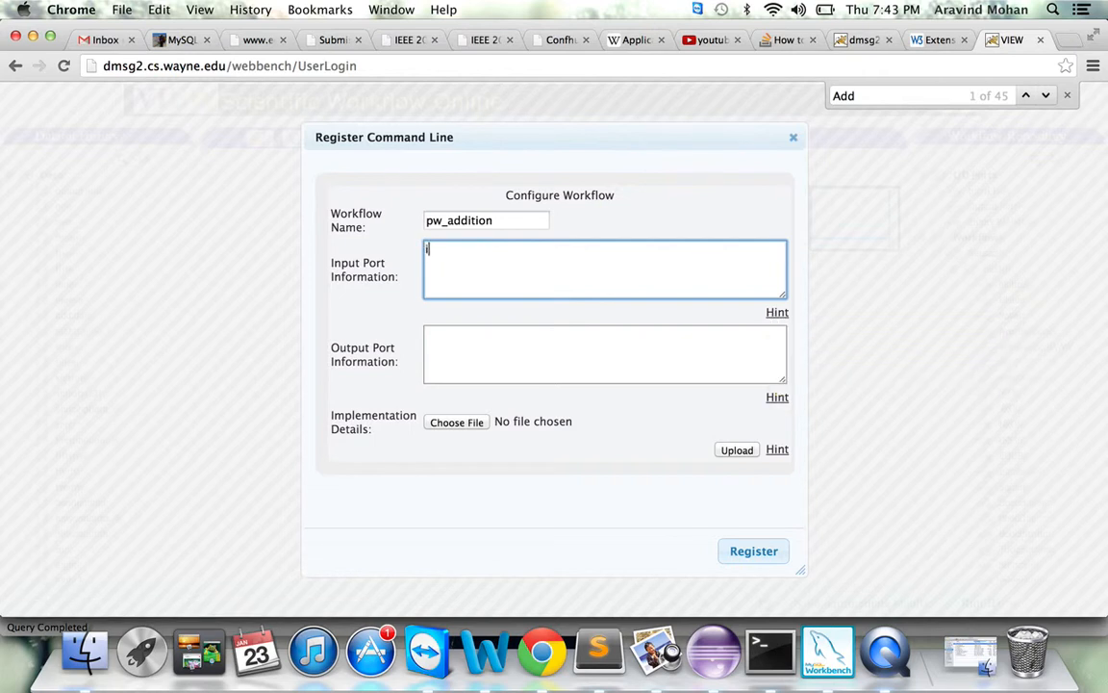
{"action": "type", "text": "1:A:Integer:First,"}
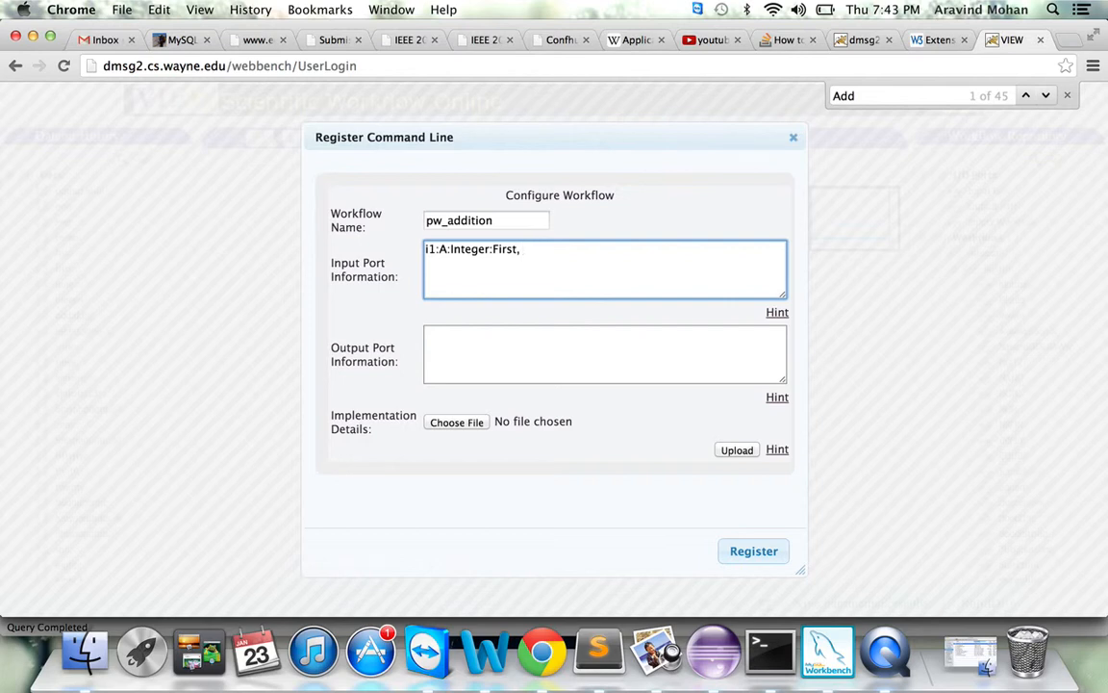
{"action": "type", "text": " i2:B:Integer:Second"}
Enter the output port information as "o1:C:Integer:First"
{"action": "left_click", "coordinate": [458, 344]}
{"action": "type", "text": "o1"}
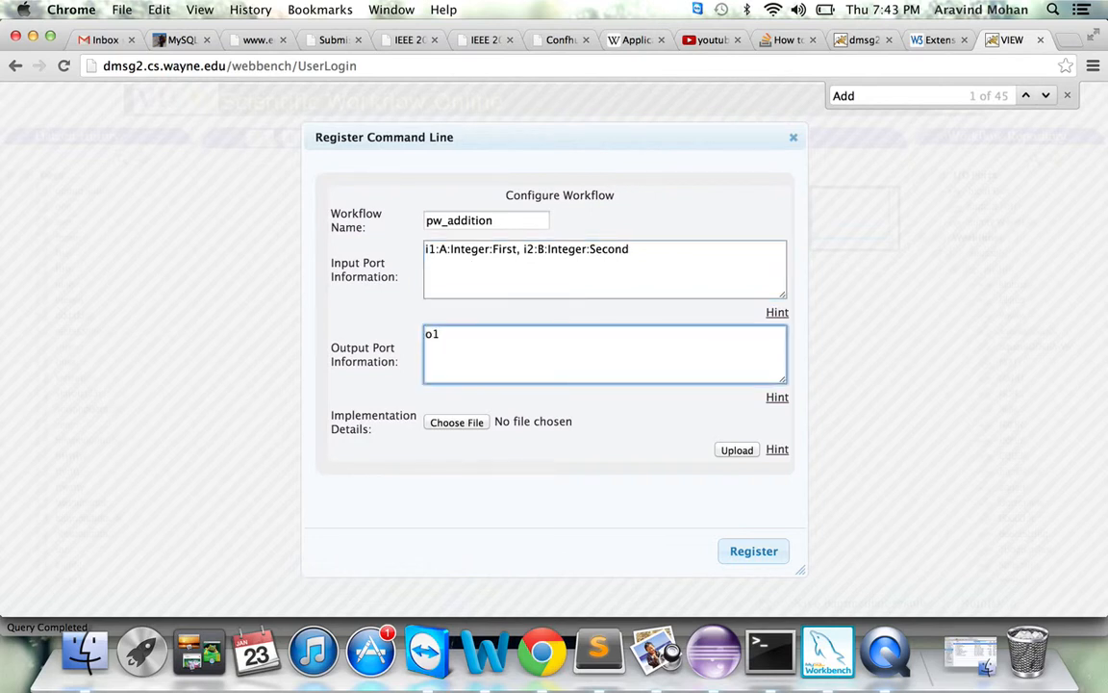
{"action": "type", "text": ":A"}
{"action": "key", "text": "BackSpace"}
{"action": "type", "text": "C:Integer:First"}
Upload pw_addition.jar from the Desktop as the implementation, register the command line workflow, and close the primitive workflow registration dialog
{"action": "left_click", "coordinate": [452, 424]}
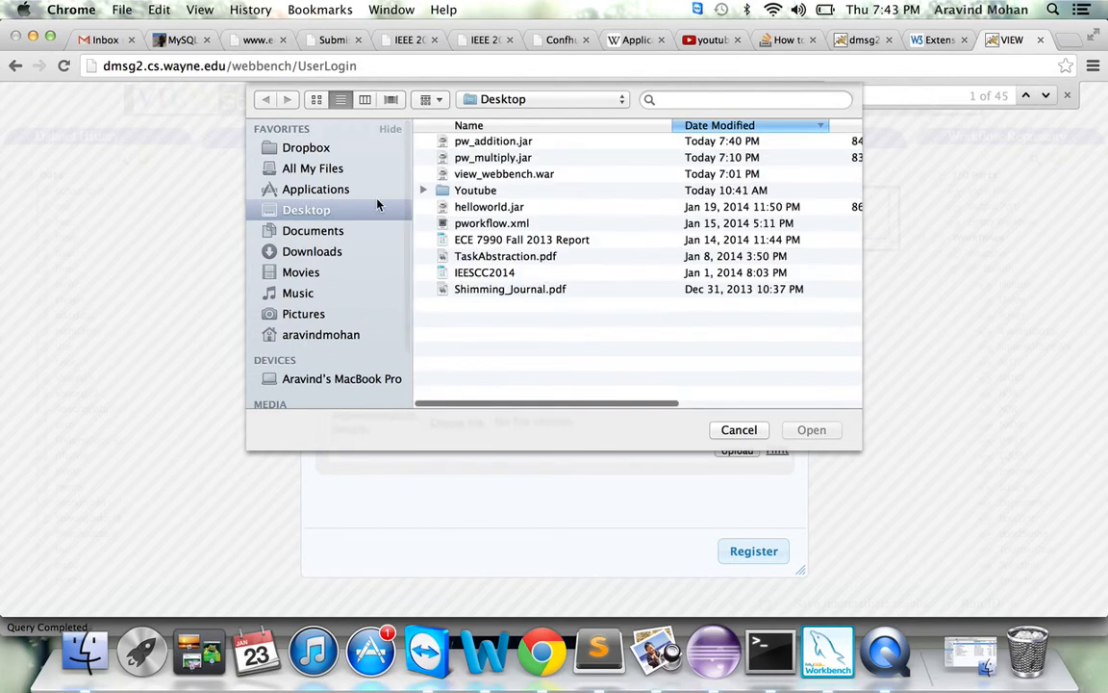
{"action": "double_click", "coordinate": [524, 142]}
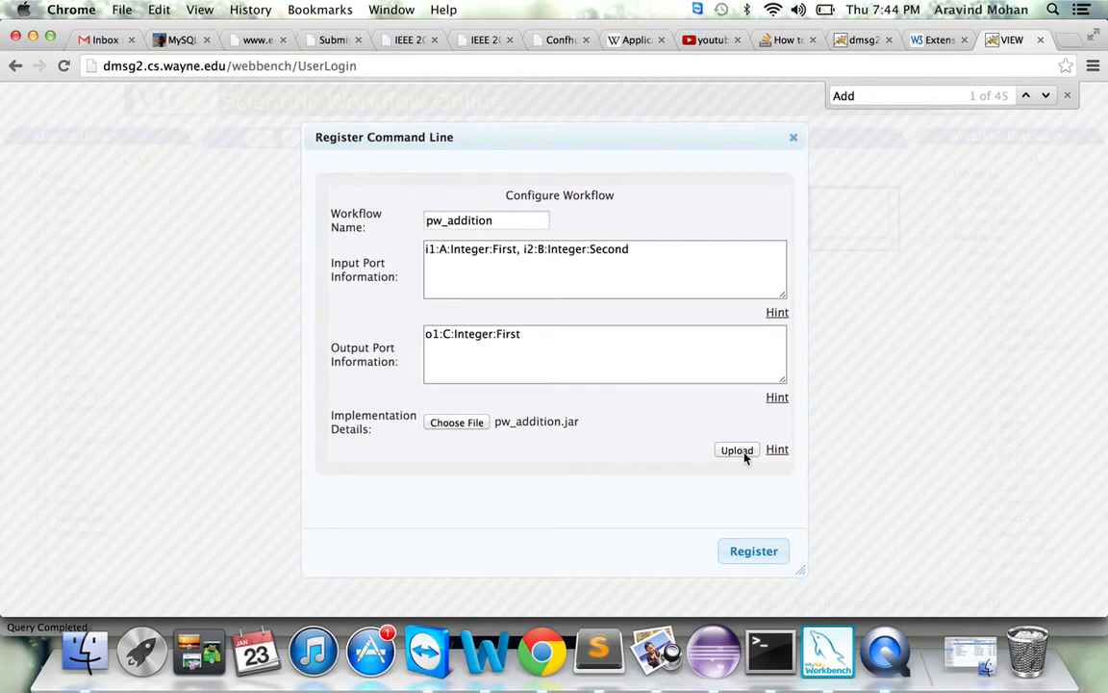
{"action": "left_click", "coordinate": [745, 458]}
{"action": "left_click", "coordinate": [751, 552]}
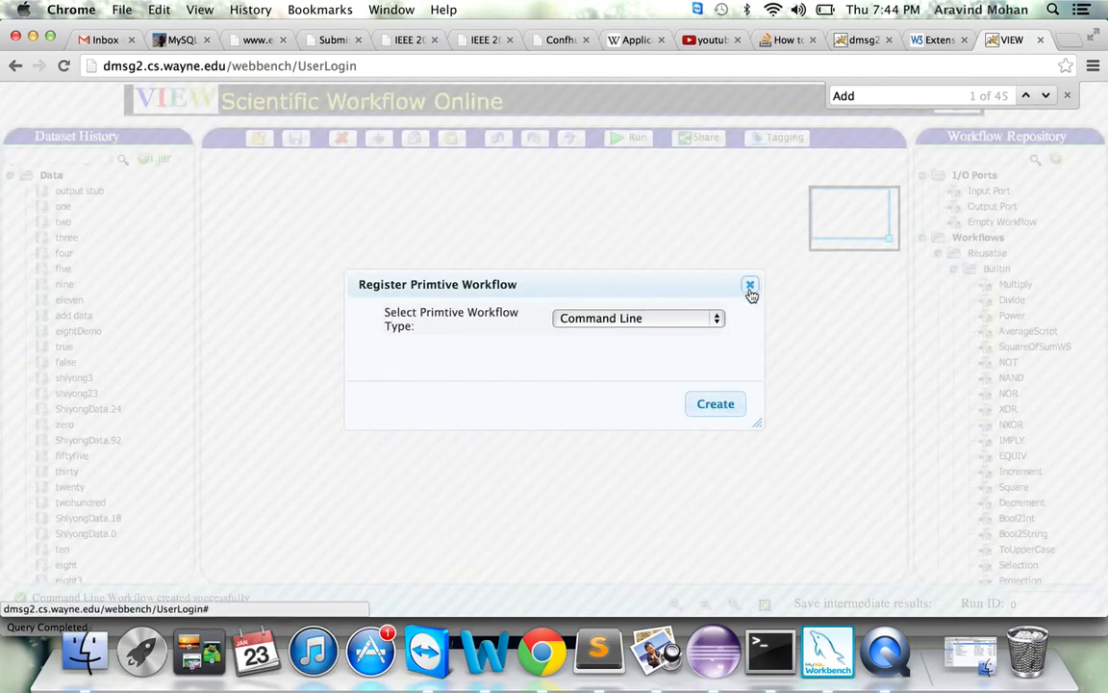
{"action": "left_click", "coordinate": [750, 286]}
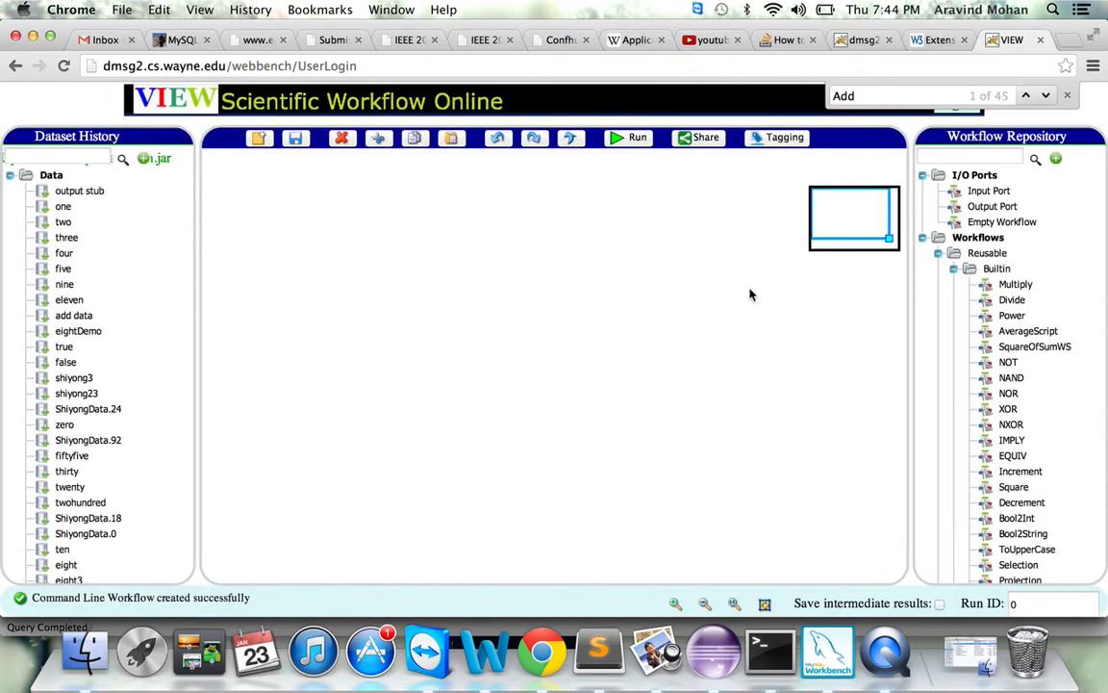
Reload the VIEW page with form resubmission and close the browser's find bar
{"action": "key", "text": "super+r"}
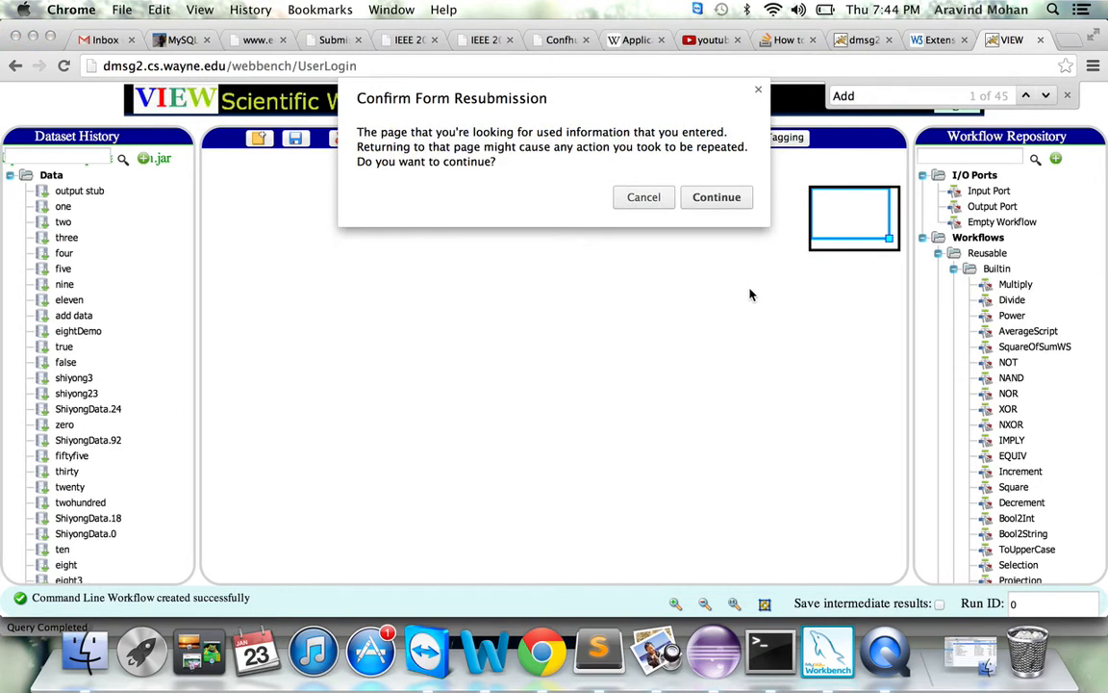
{"action": "key", "text": "Return"}
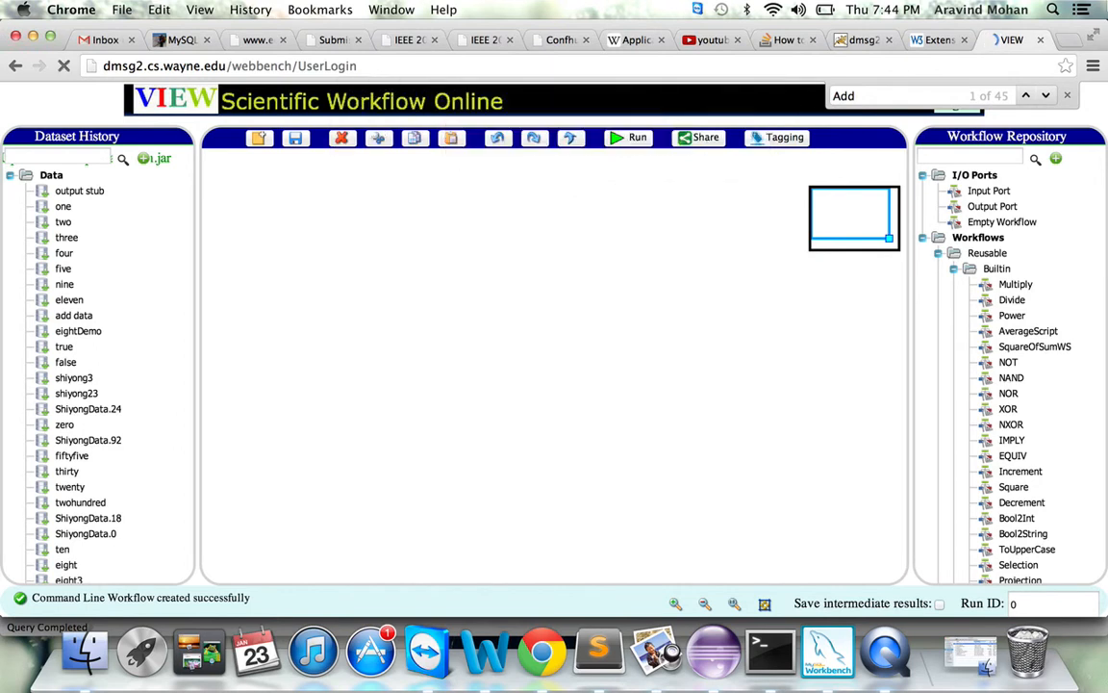
{"action": "left_click", "coordinate": [1068, 96]}
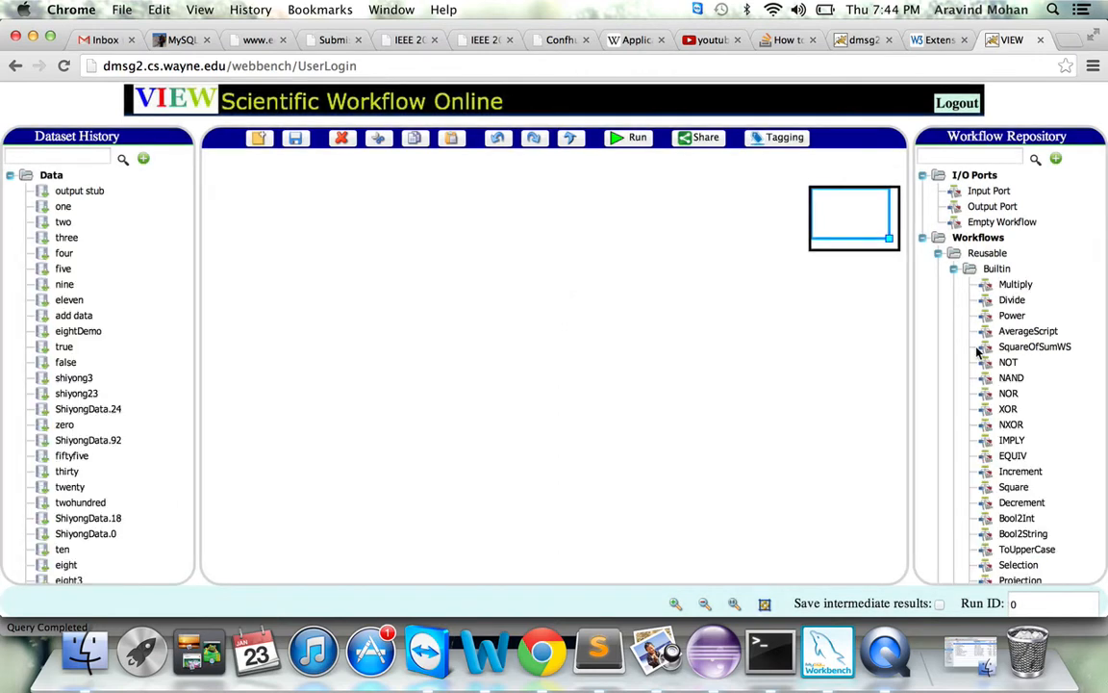
Collapse the Builtin group and place the CommandLine workflow pw_addition on the canvas
{"action": "left_click", "coordinate": [952, 269]}
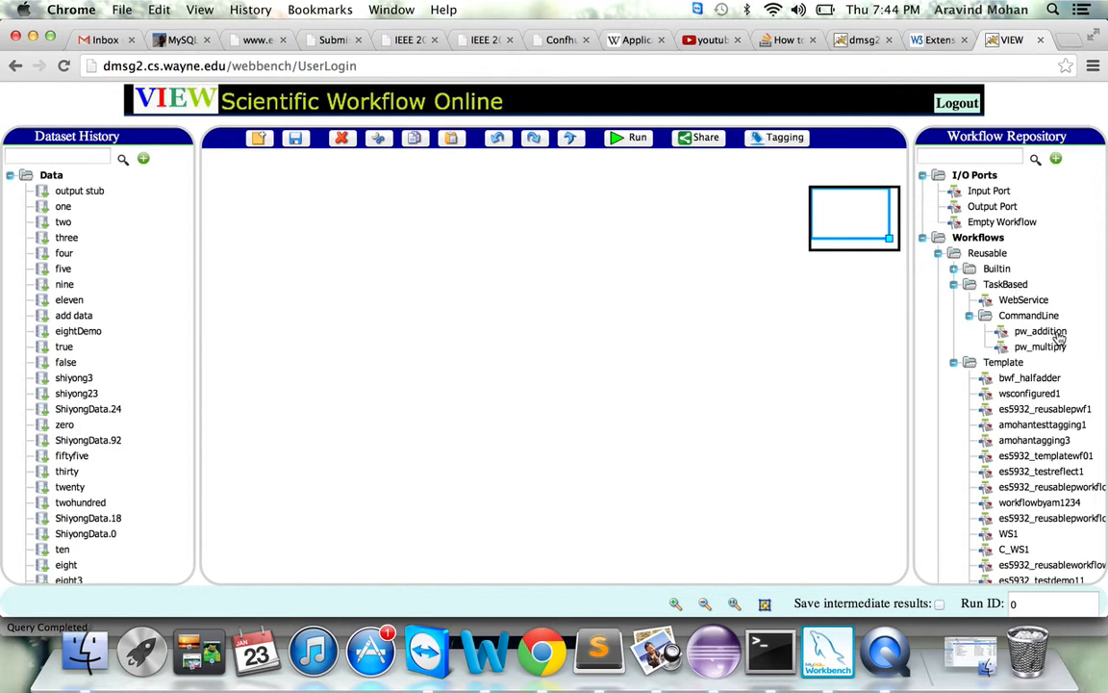
{"action": "left_click", "coordinate": [1056, 335]}
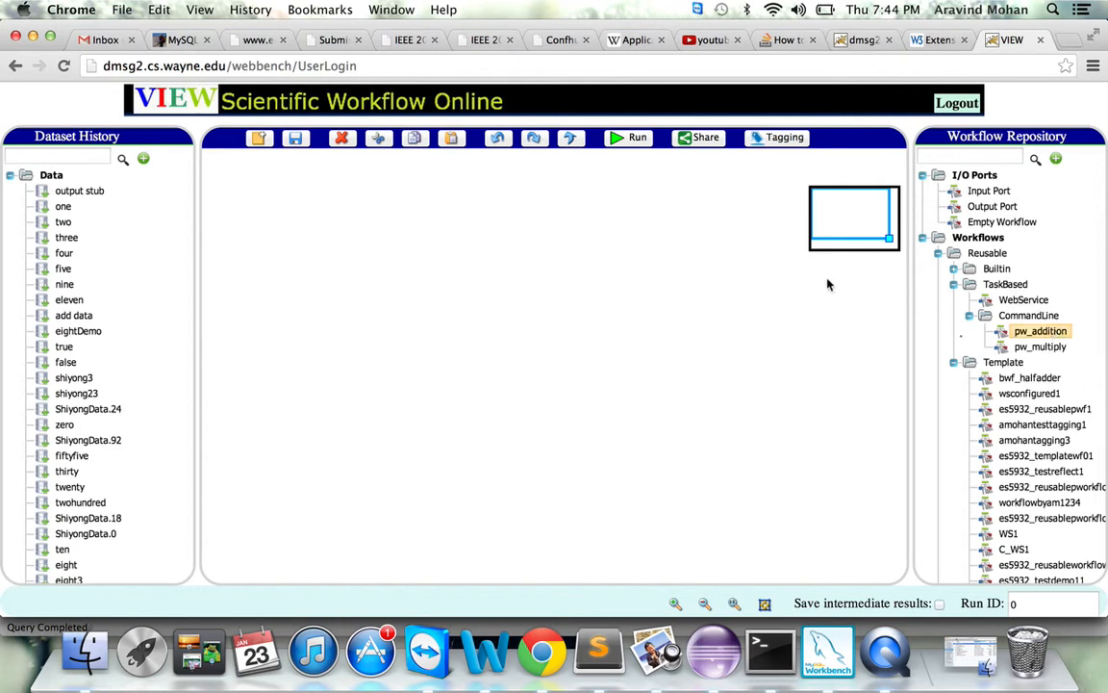
{"action": "left_click", "coordinate": [406, 246]}
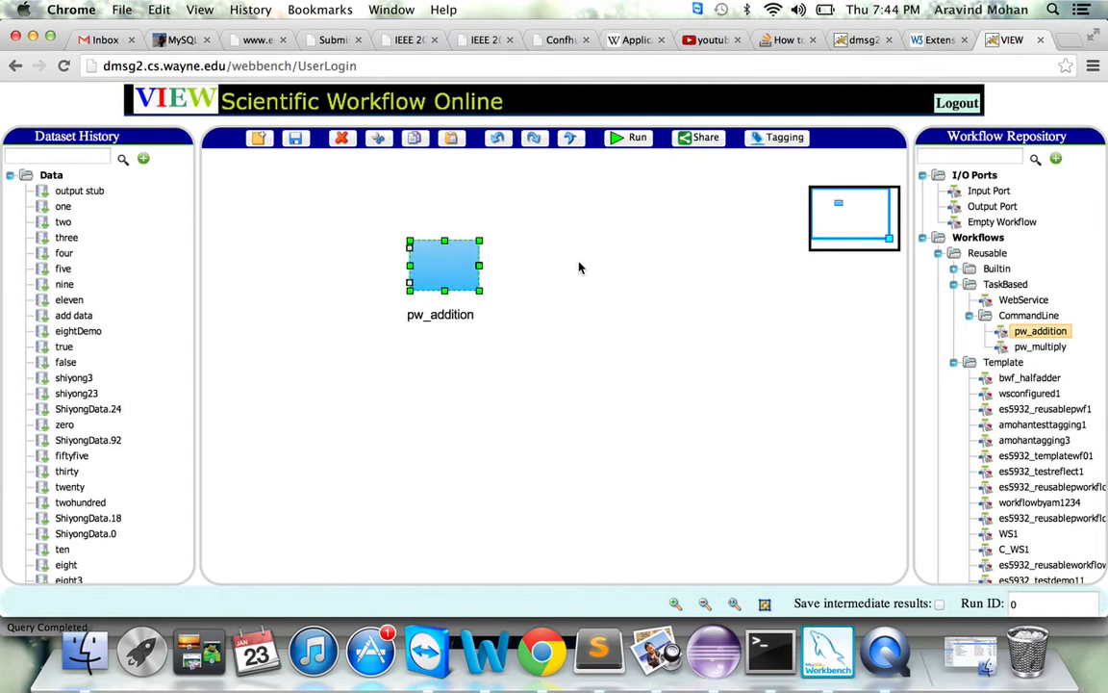
{"action": "left_click", "coordinate": [580, 268]}
Add the datasets three and five before pw_addition and connect them to its first and second input ports respectively
{"action": "left_click_drag", "start_coordinate": [65, 242], "coordinate": [260, 178]}
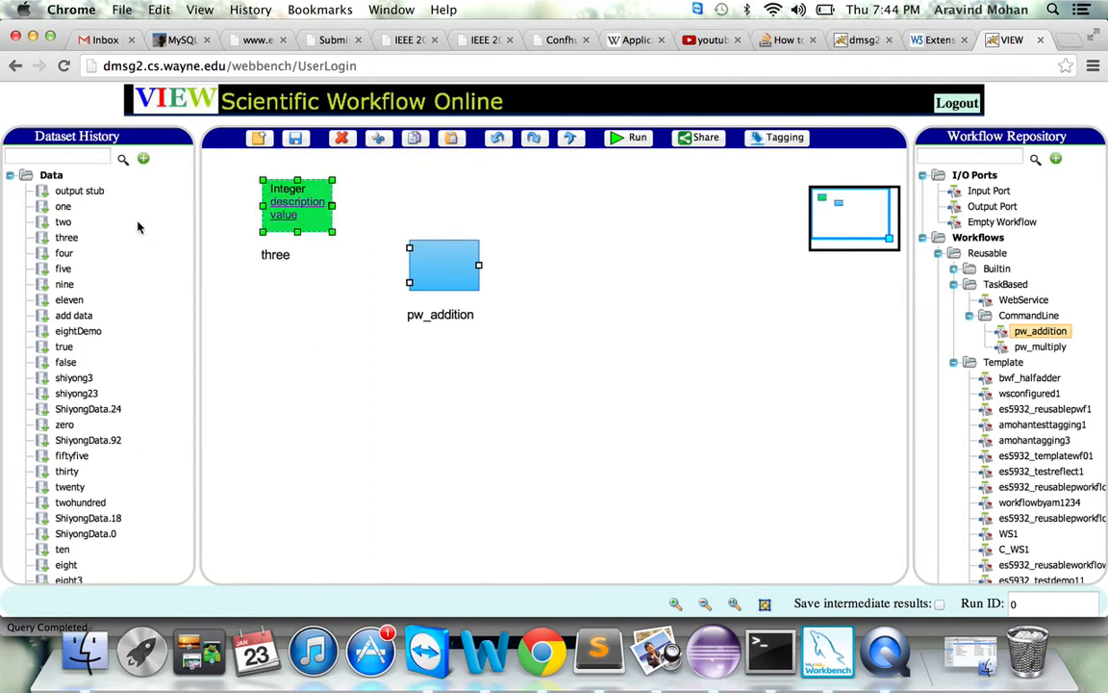
{"action": "left_click_drag", "start_coordinate": [63, 272], "coordinate": [259, 312]}
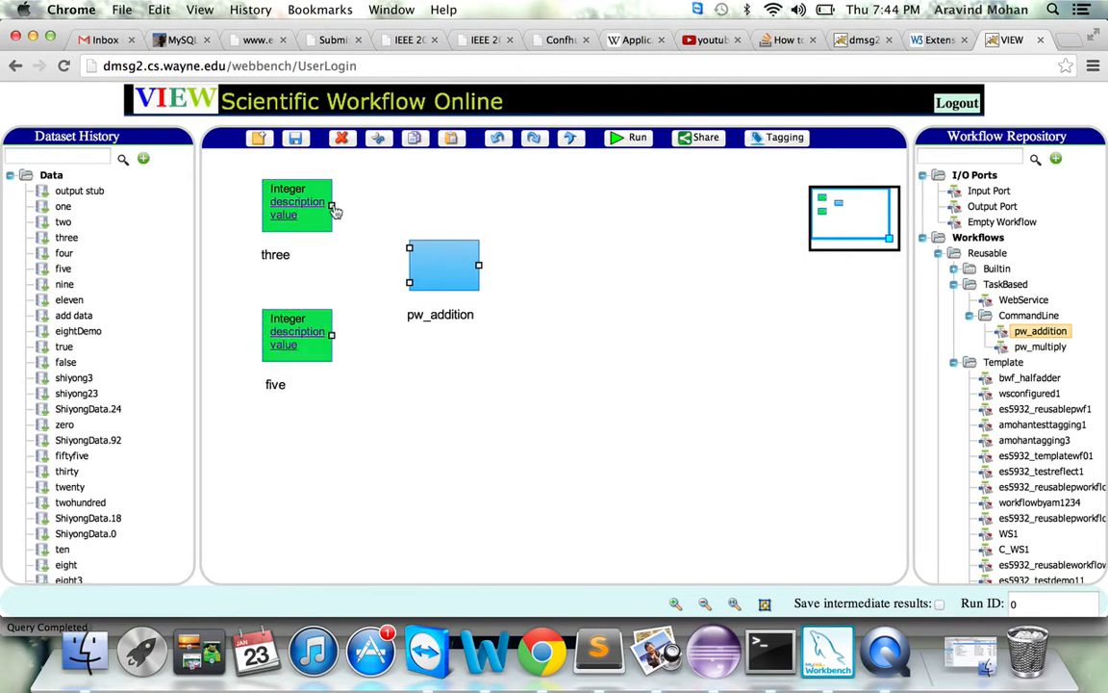
{"action": "left_click_drag", "start_coordinate": [331, 206], "coordinate": [410, 252]}
{"action": "left_click_drag", "start_coordinate": [332, 337], "coordinate": [409, 283]}
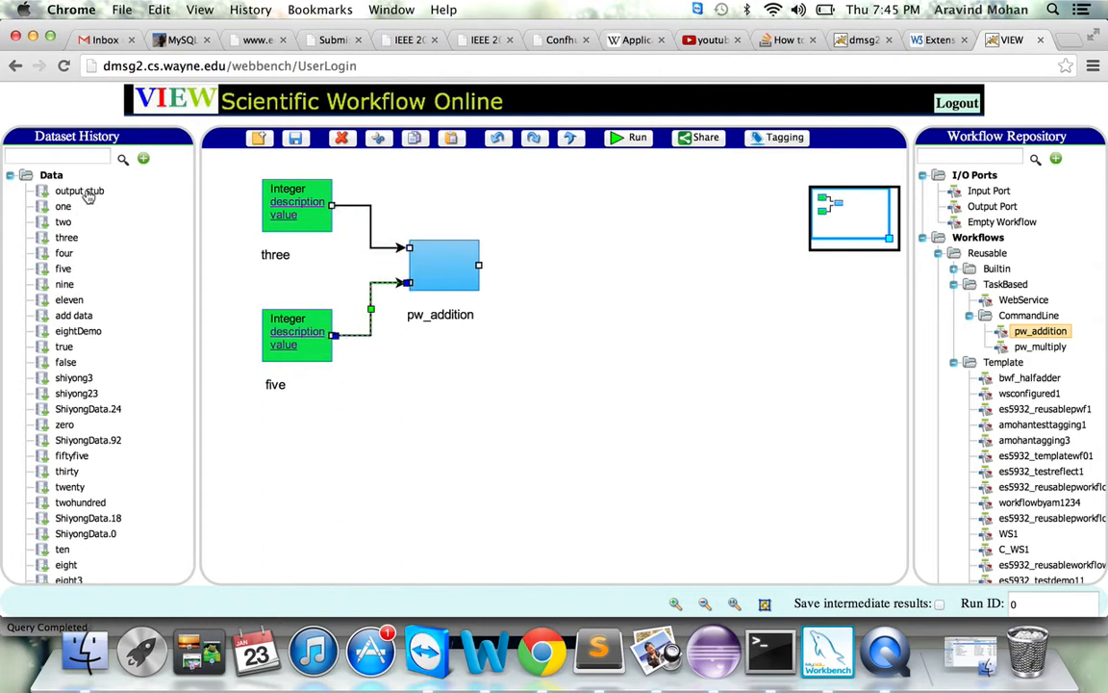
Add an output stub after pw_addition and connect pw_addition's output port to it
{"action": "left_click_drag", "start_coordinate": [87, 193], "coordinate": [523, 171]}
{"action": "left_click", "coordinate": [538, 292]}
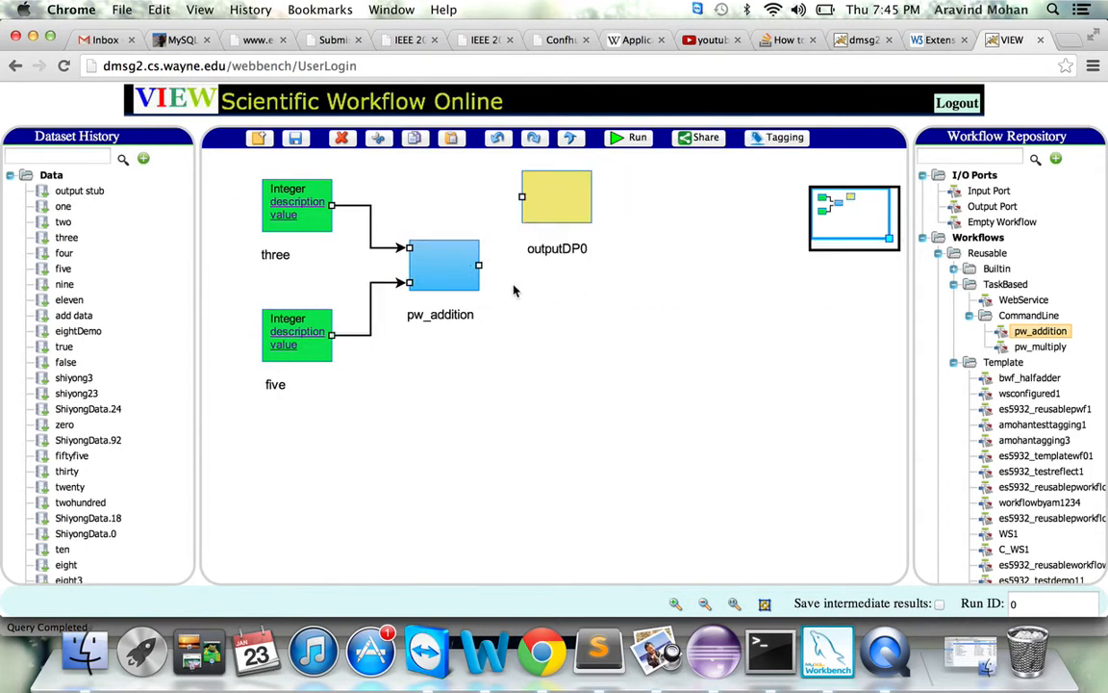
{"action": "left_click_drag", "start_coordinate": [478, 265], "coordinate": [523, 197]}
{"action": "left_click", "coordinate": [546, 328]}
Add the builtin Multiply workflow, feeding pw_addition's output into its first input and another three dataset into its second
{"action": "left_click", "coordinate": [967, 270]}
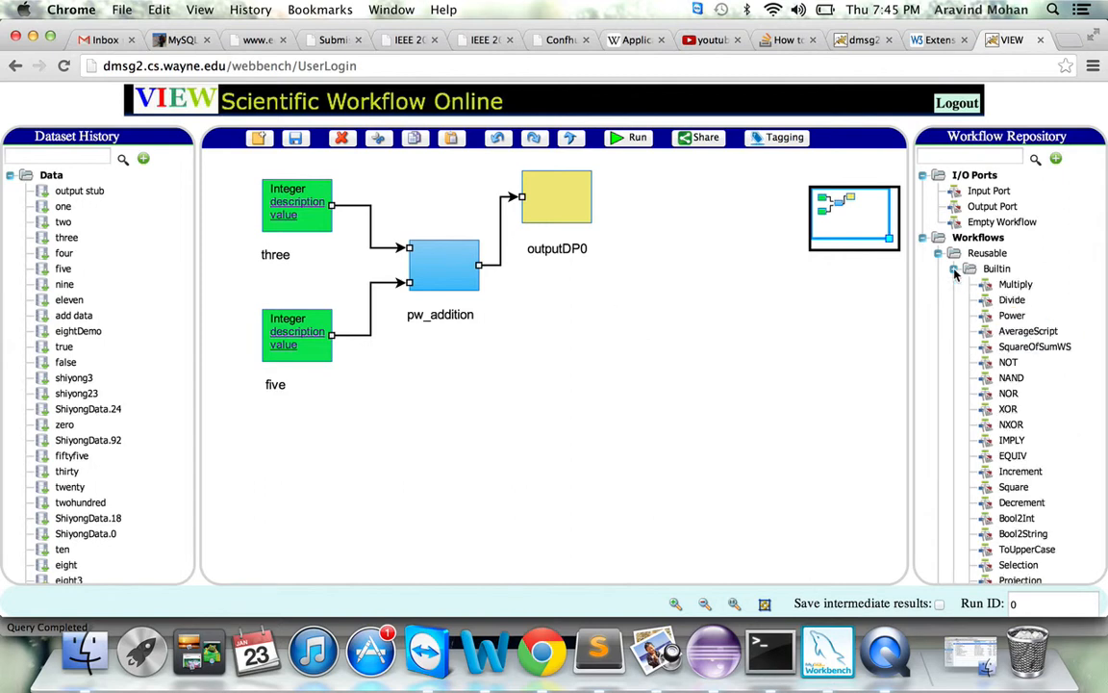
{"action": "left_click", "coordinate": [1017, 286]}
{"action": "left_click_drag", "start_coordinate": [1022, 288], "coordinate": [555, 328]}
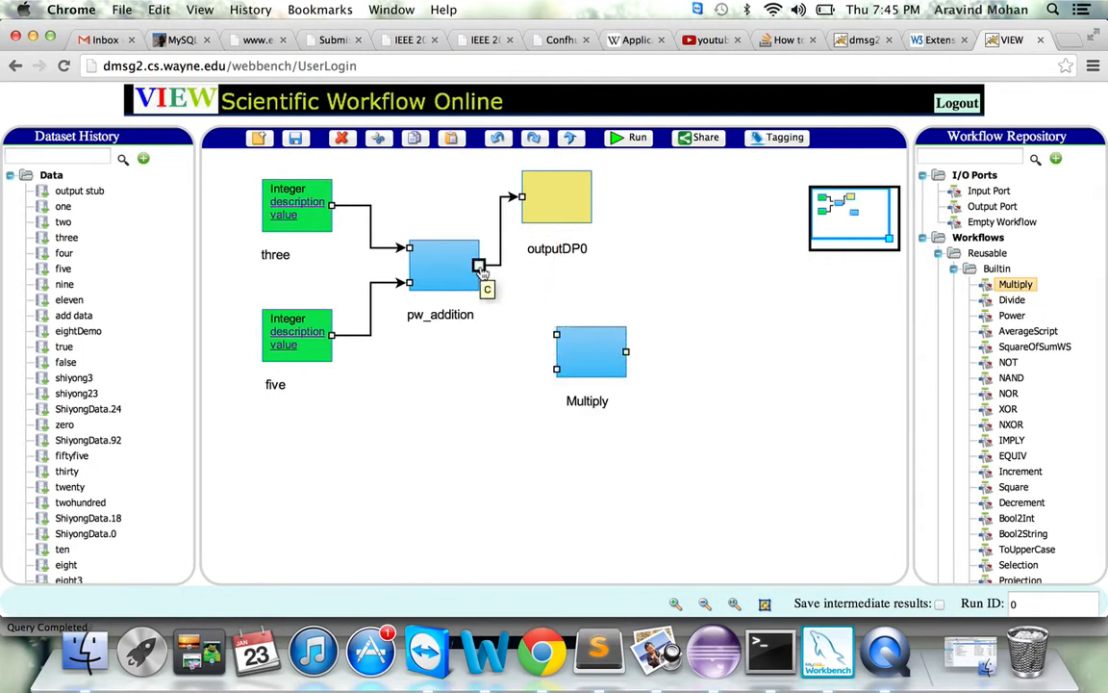
{"action": "left_click_drag", "start_coordinate": [479, 266], "coordinate": [559, 348]}
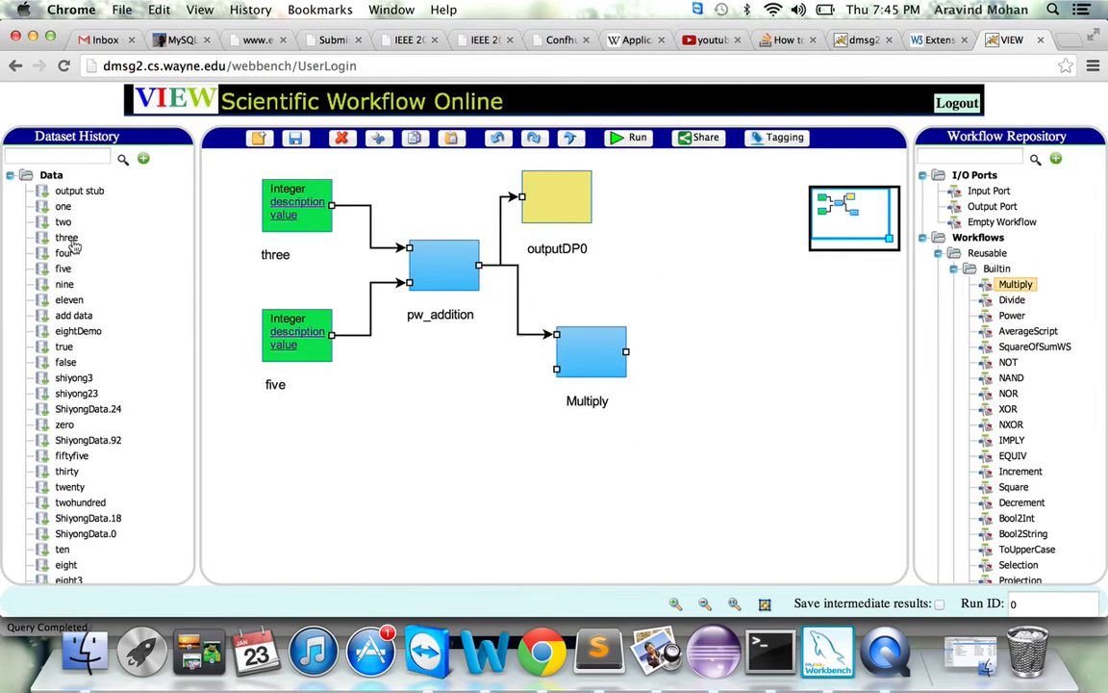
{"action": "left_click_drag", "start_coordinate": [67, 238], "coordinate": [420, 402]}
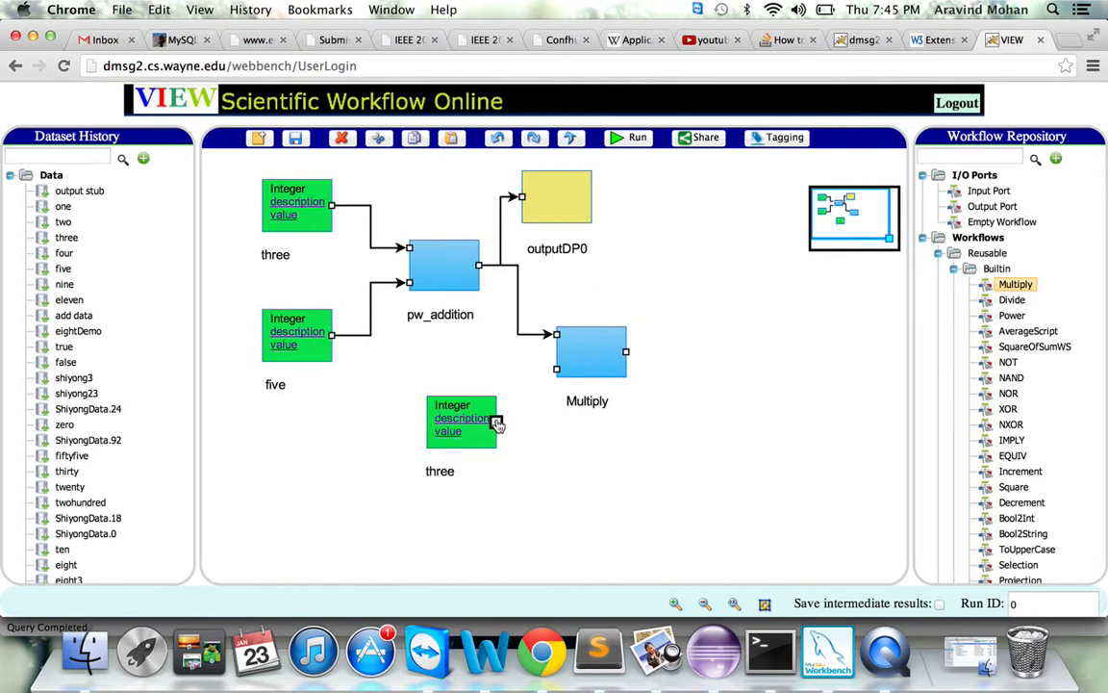
{"action": "left_click_drag", "start_coordinate": [515, 415], "coordinate": [562, 371]}
Add a second output stub beyond Multiply and connect Multiply's output port to it
{"action": "left_click_drag", "start_coordinate": [77, 185], "coordinate": [731, 329]}
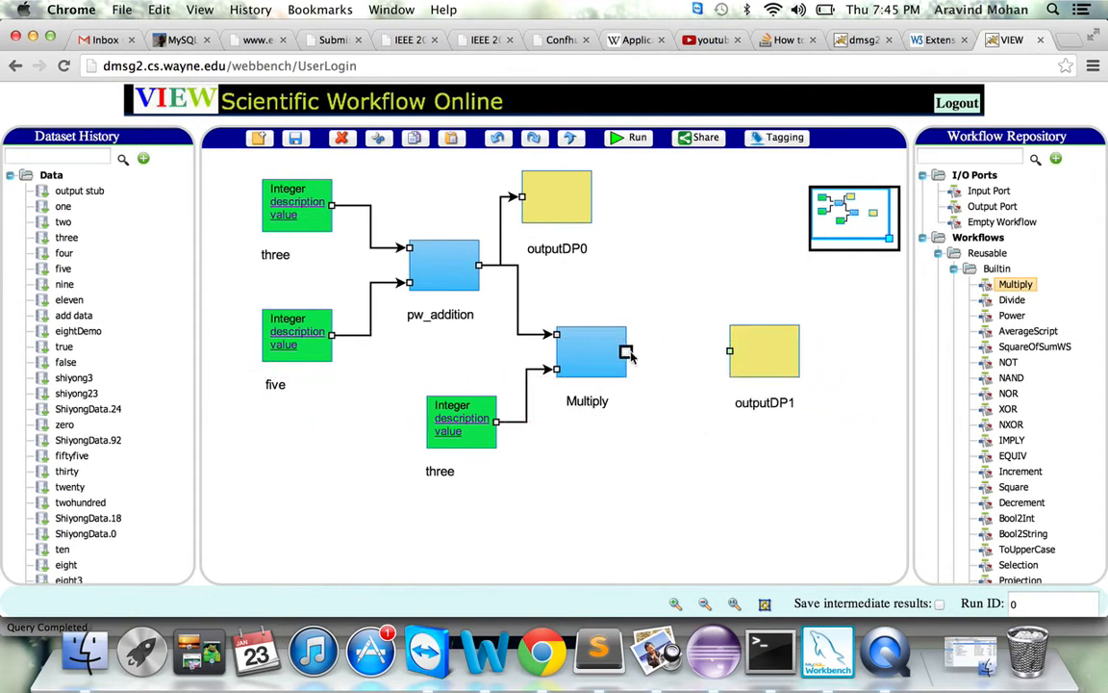
{"action": "left_click_drag", "start_coordinate": [626, 353], "coordinate": [753, 371]}
{"action": "left_click", "coordinate": [759, 271]}
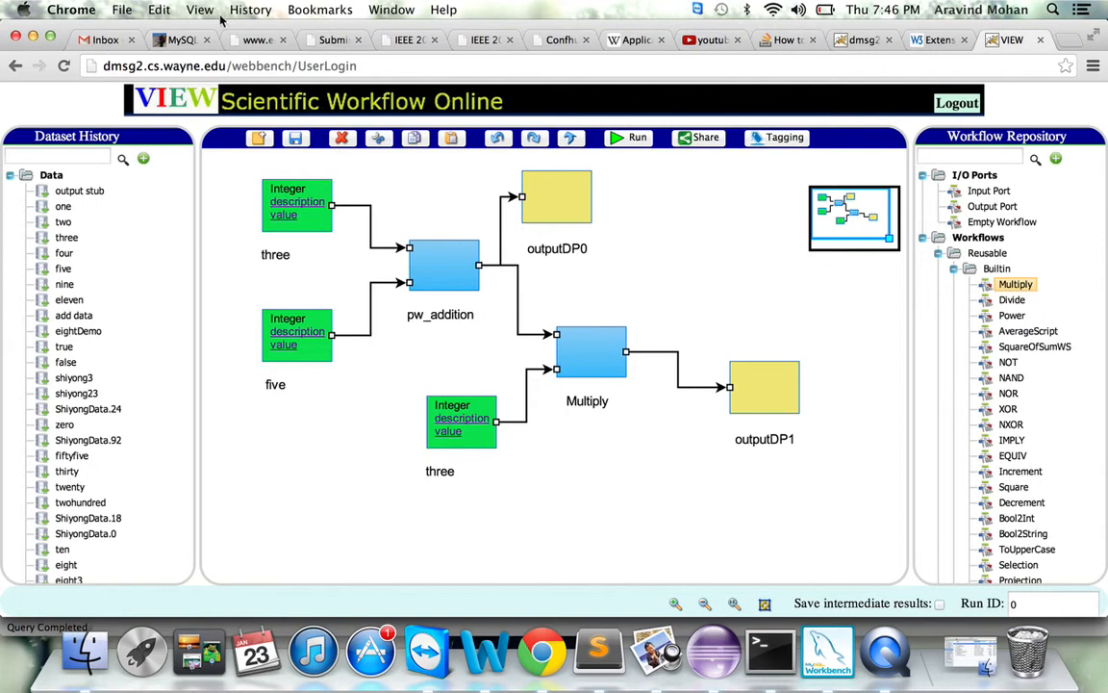
Save the workflow as pw_additionexe1 and run it
{"action": "left_click", "coordinate": [298, 141]}
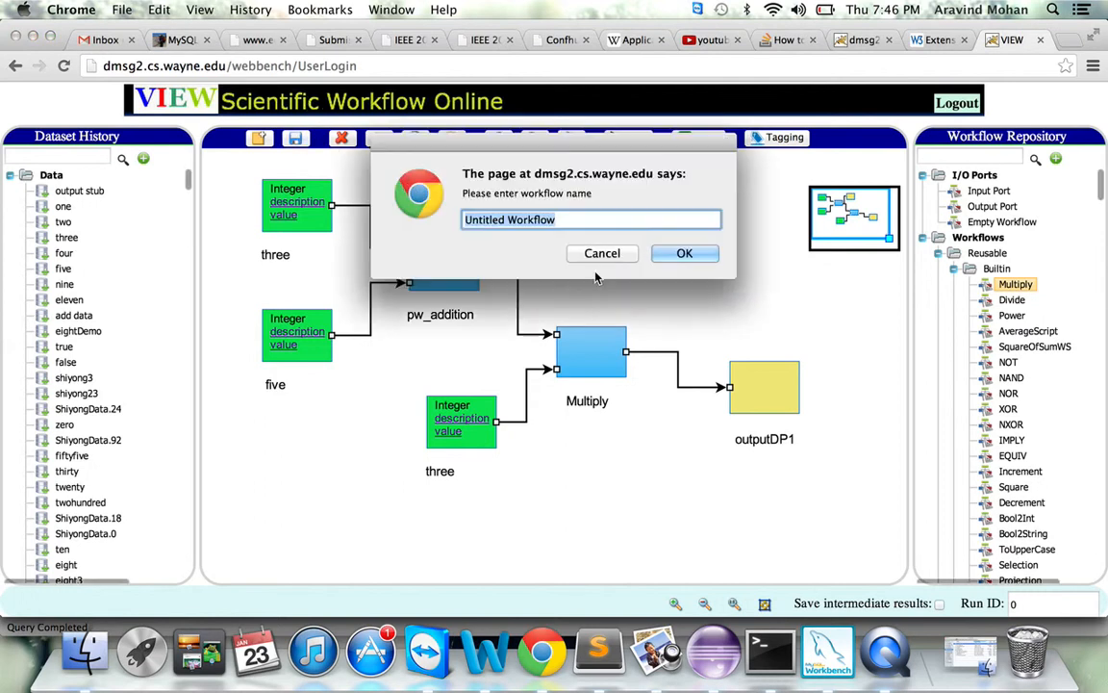
{"action": "type", "text": "pw"}
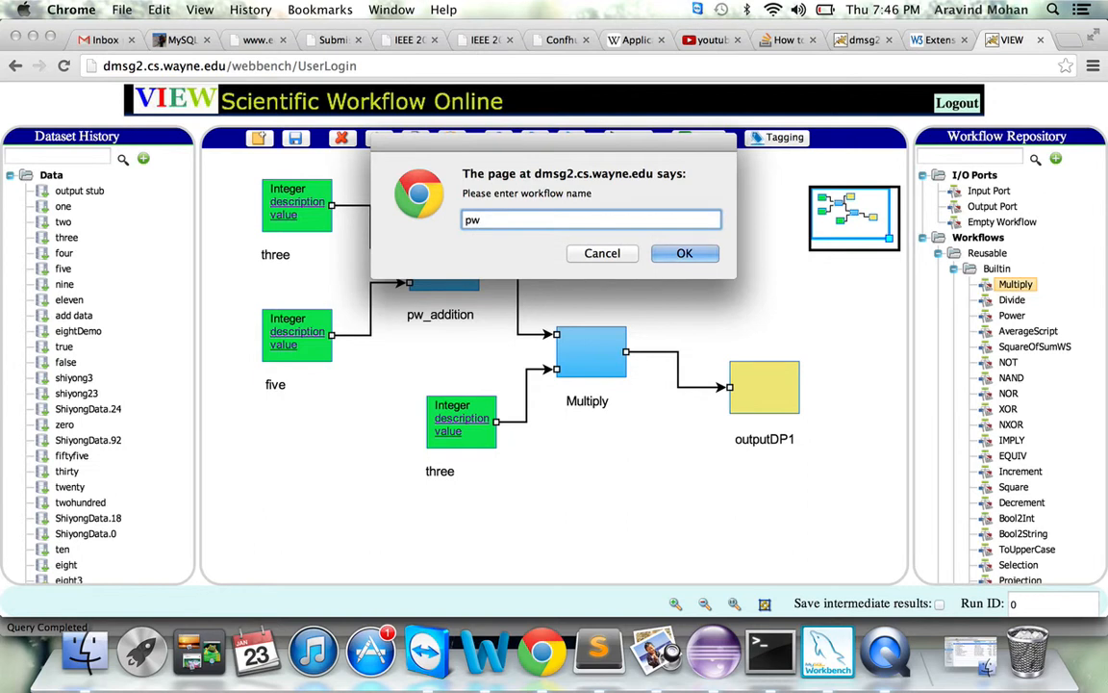
{"action": "type", "text": "_additionexe1"}
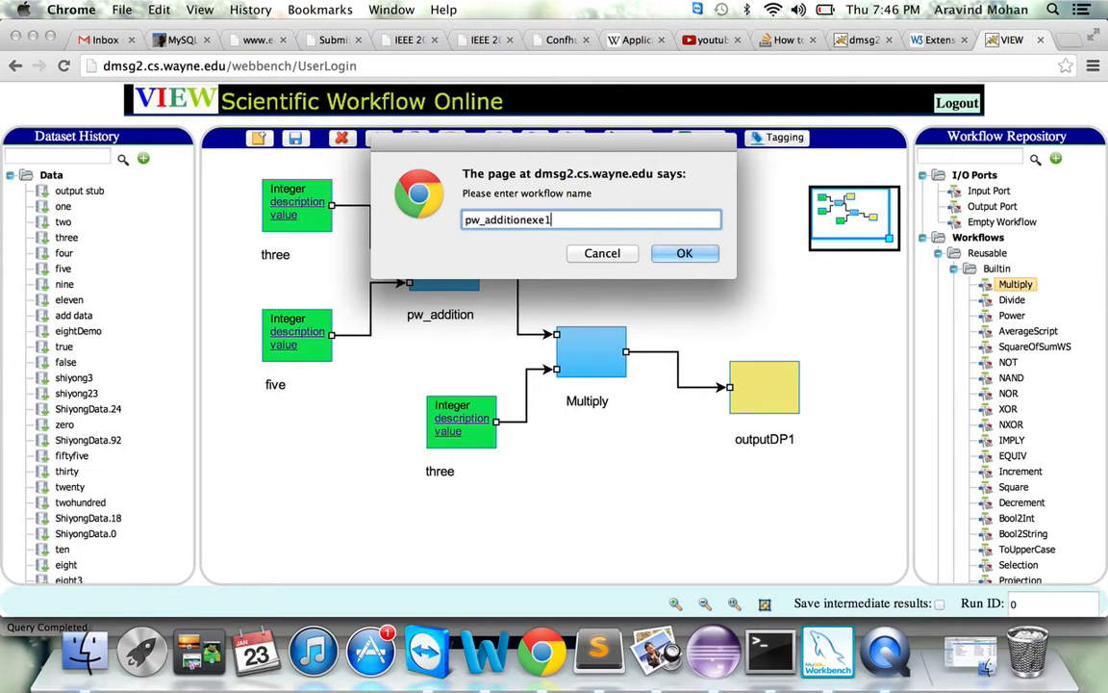
{"action": "key", "text": "Return"}
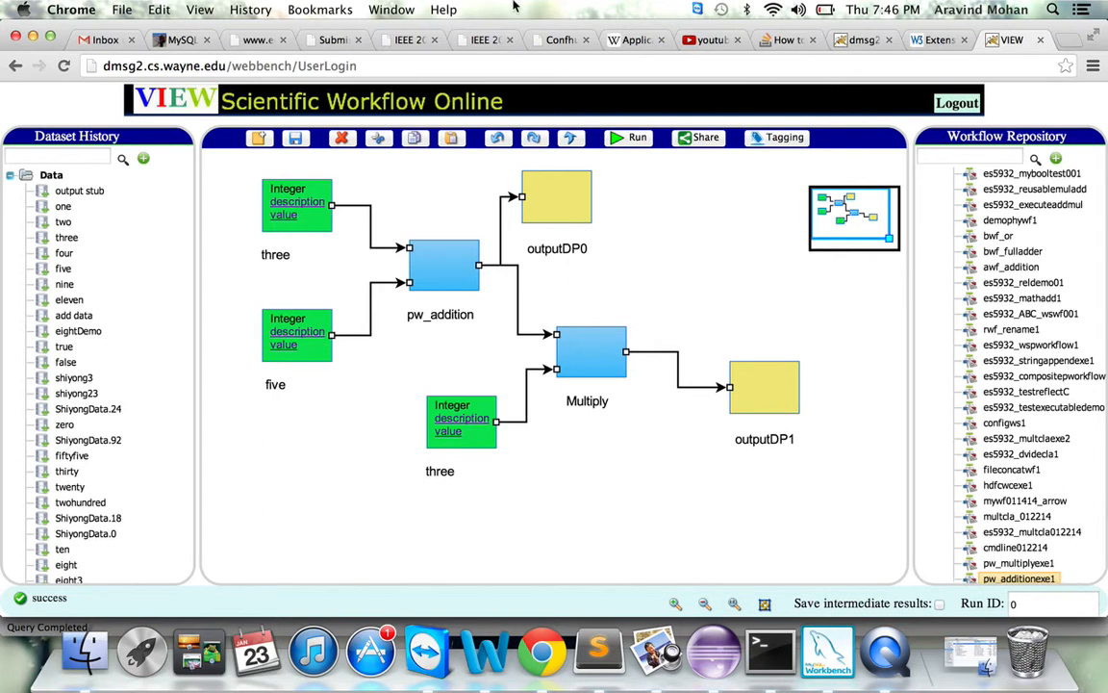
{"action": "left_click", "coordinate": [630, 137]}
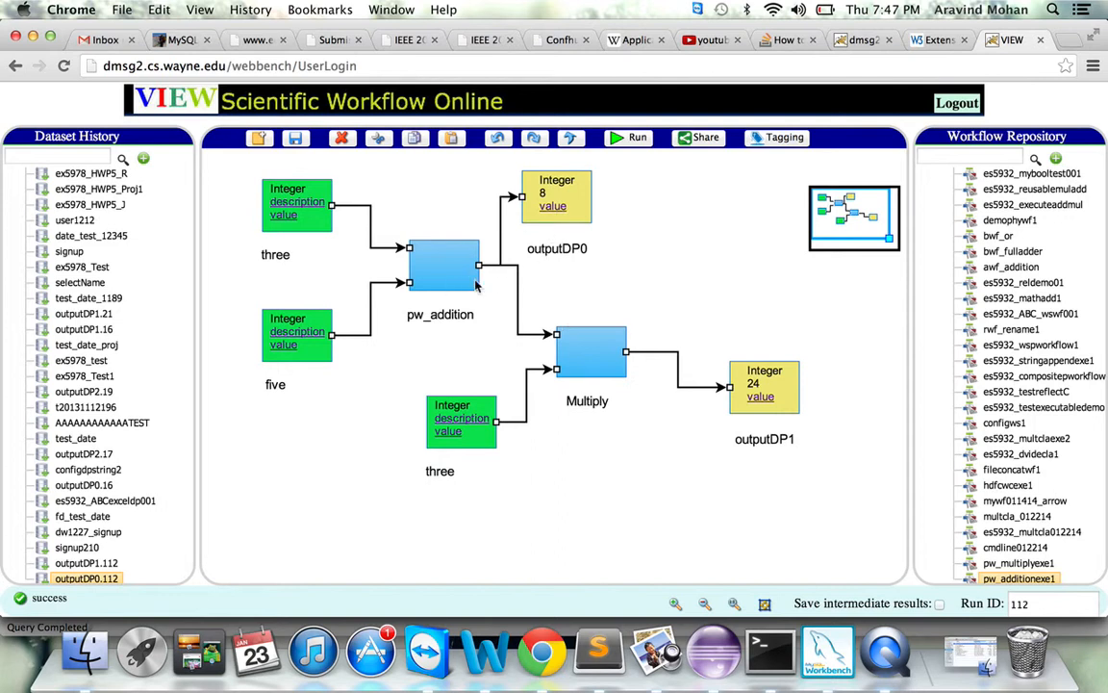
{"action": "left_click", "coordinate": [594, 363]}
{"action": "mouse_move", "coordinate": [430, 400]}
{"action": "left_mouse_down"}
{"action": "mouse_move", "coordinate": [462, 429]}
{"action": "mouse_move", "coordinate": [433, 419]}
{"action": "left_mouse_up"}
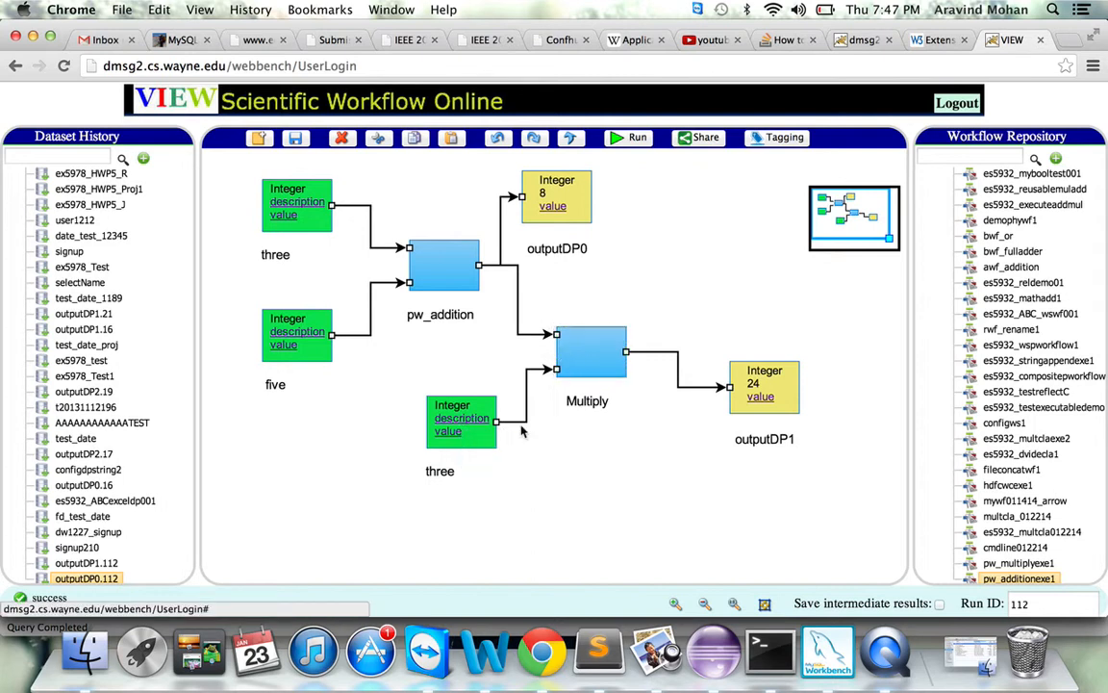
{"action": "left_click", "coordinate": [433, 423]}
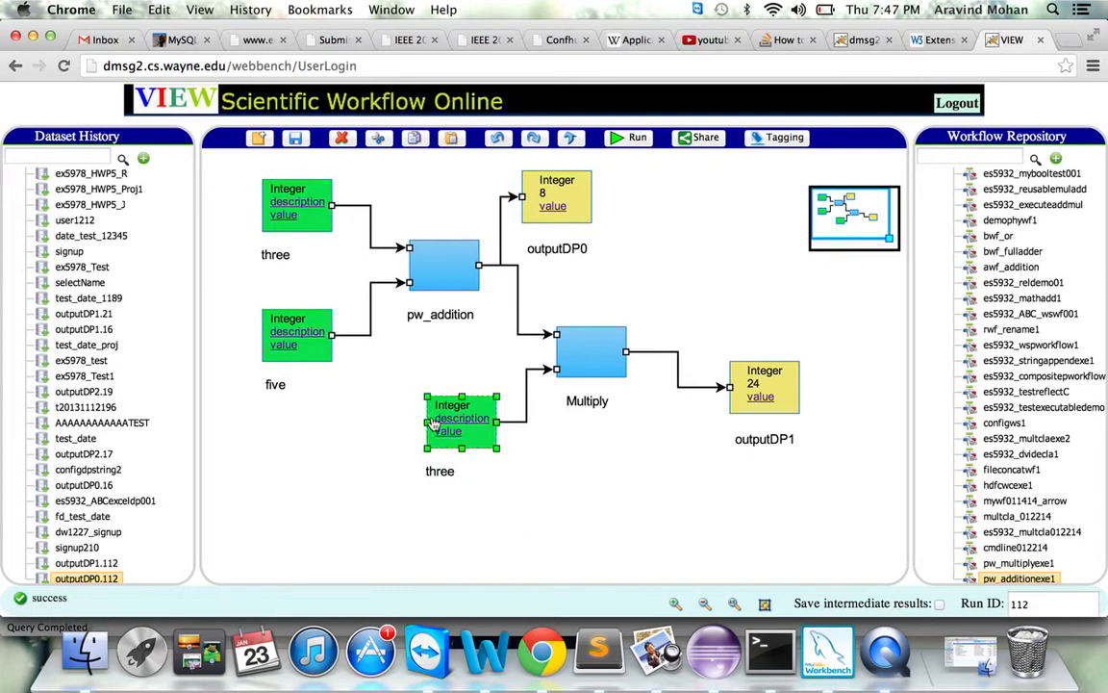
{"action": "left_click", "coordinate": [630, 450]}
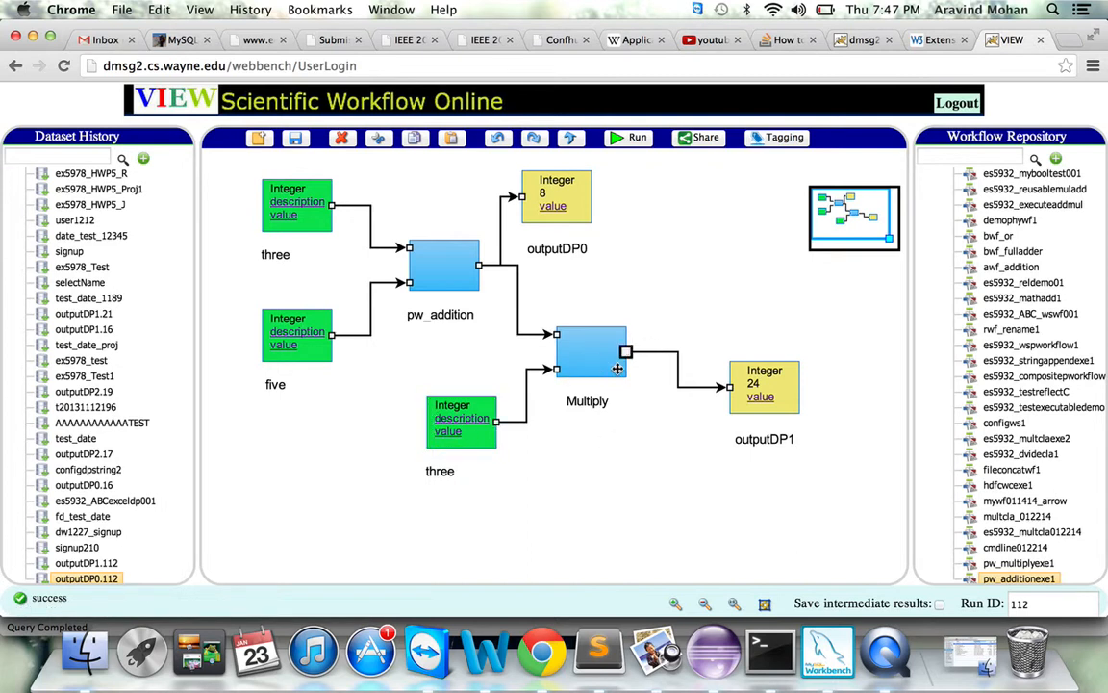